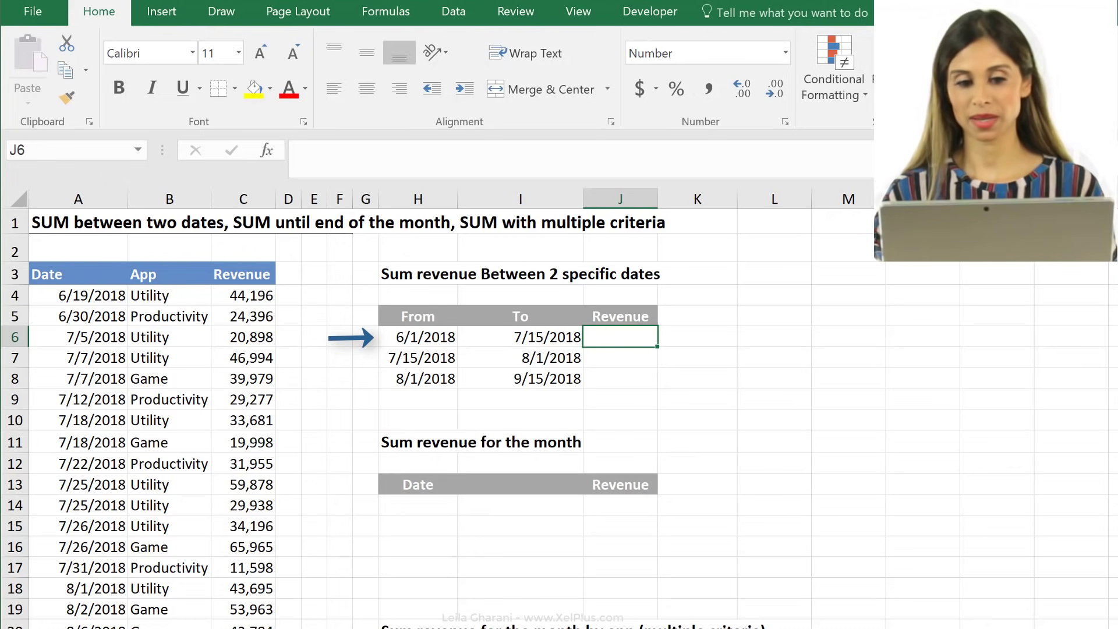
Enter =SUMIFS($C$4:$C$33,$A$4:$A$33,H6) in J6 to sum revenue dated on the From date
text(=sumif)
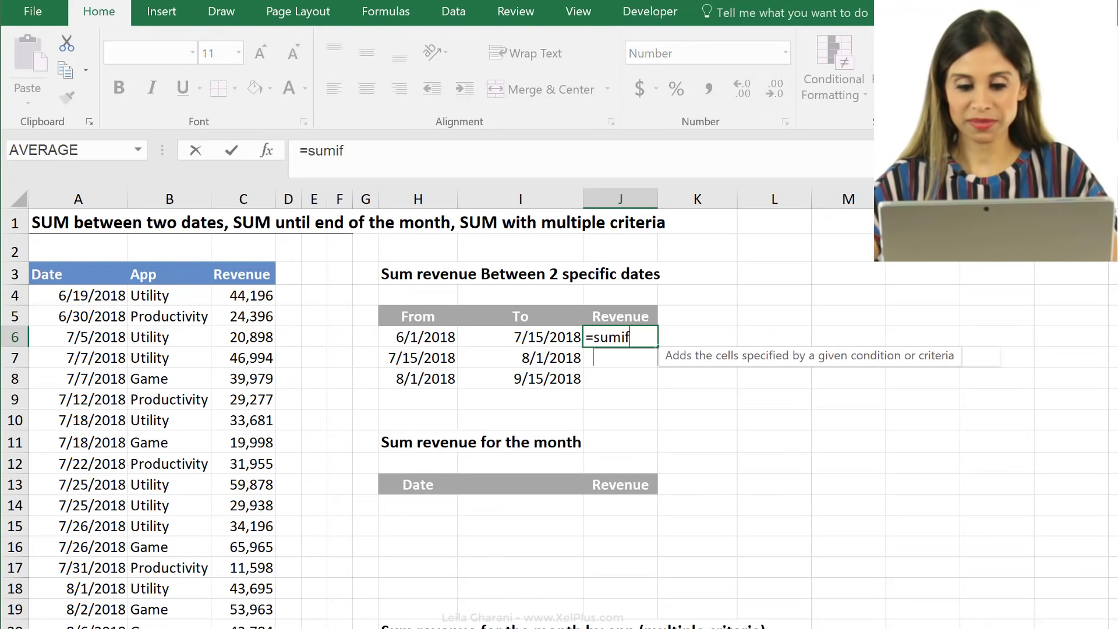
text(s()
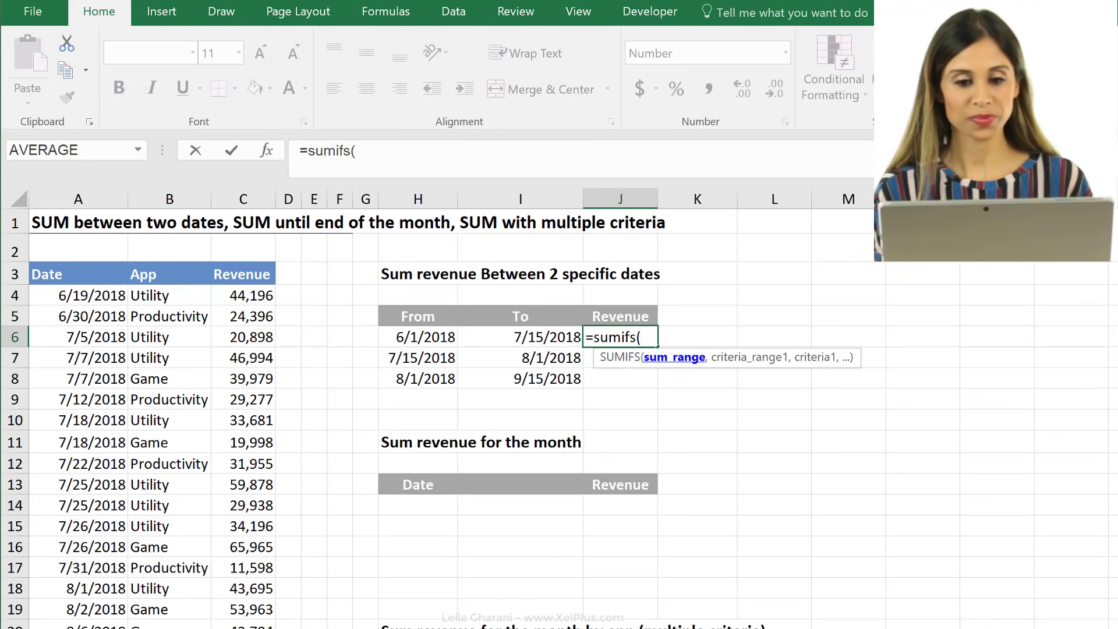
click(243, 295)
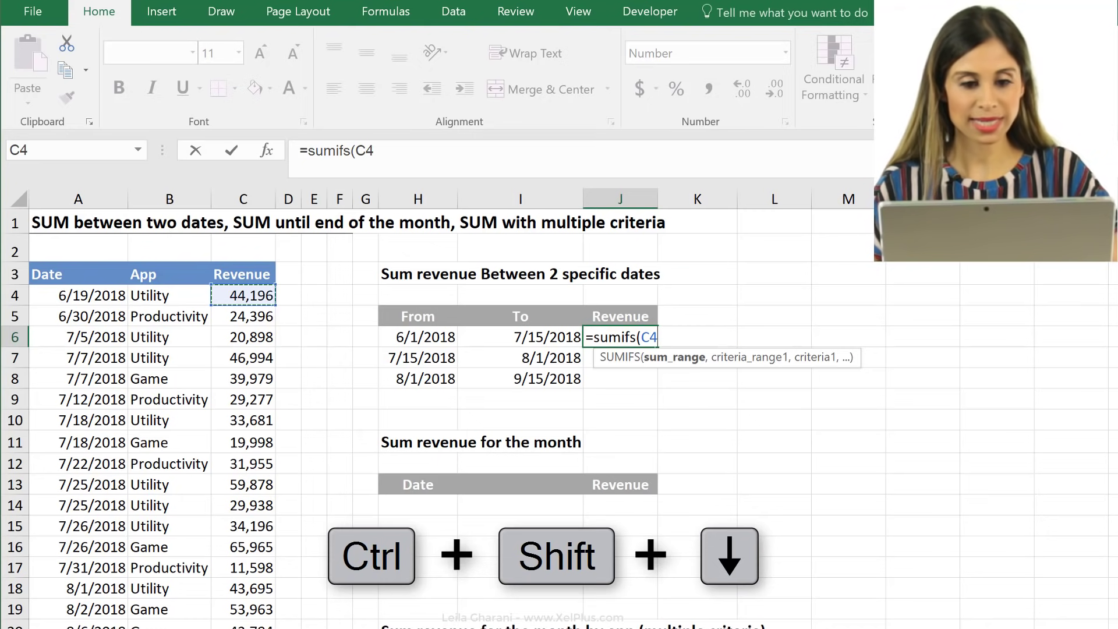
key(ctrl+shift+Down)
key(F4)
text(,)
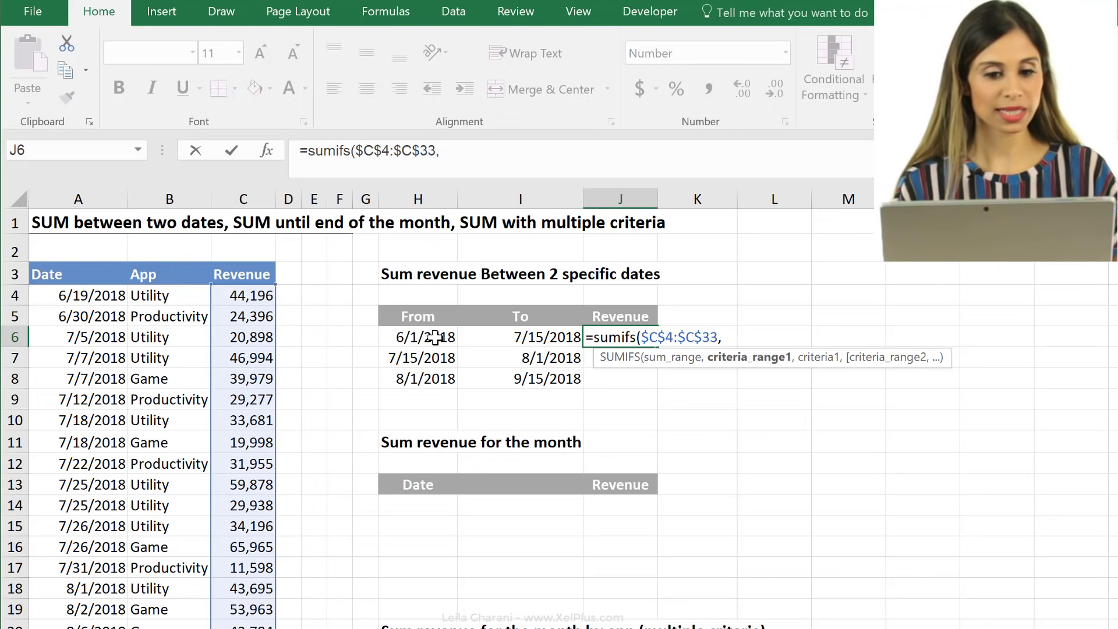
click(69, 295)
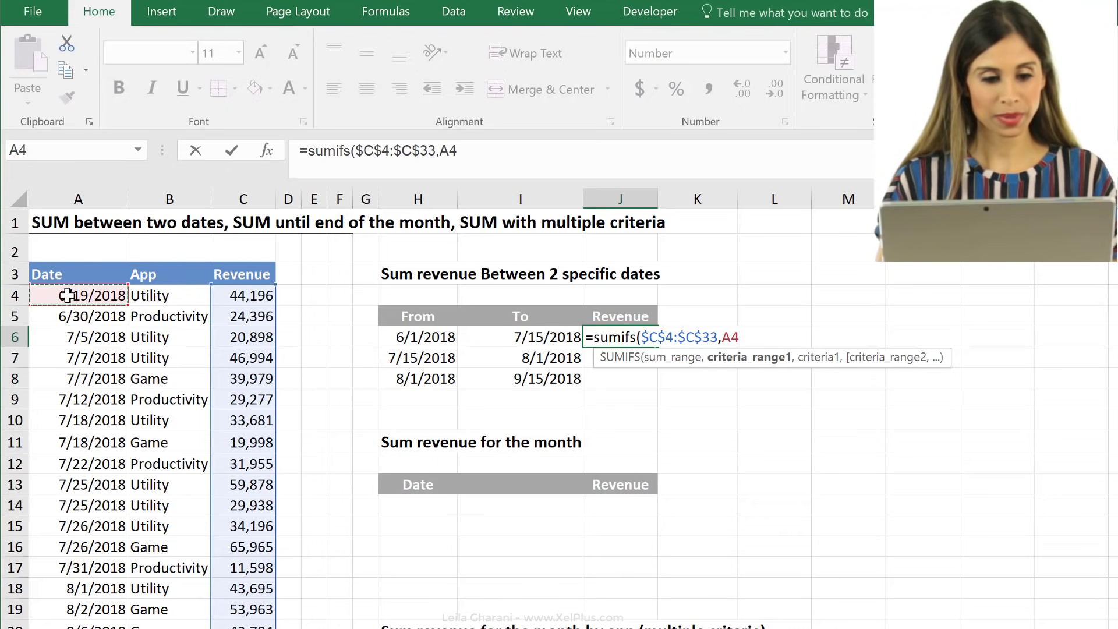
key(ctrl+shift+Down)
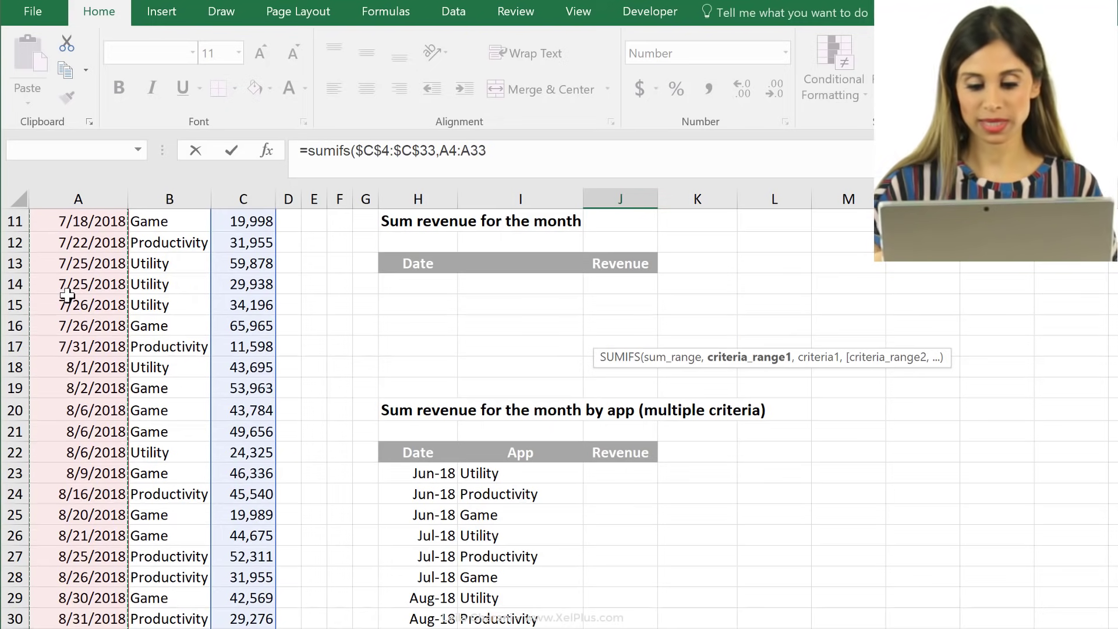
key(F4)
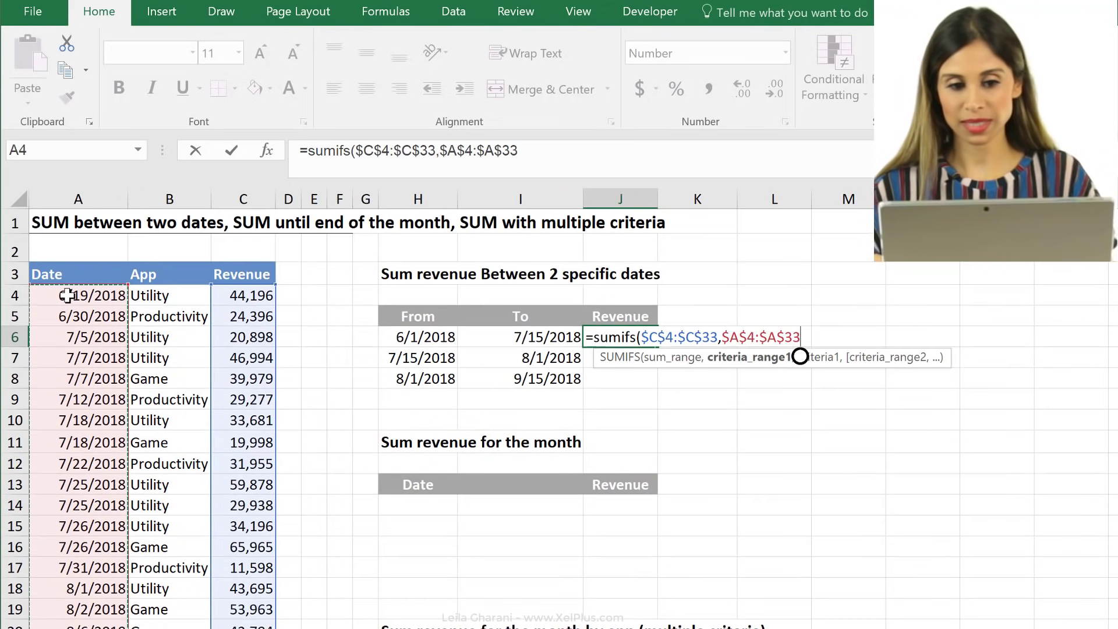
text(,)
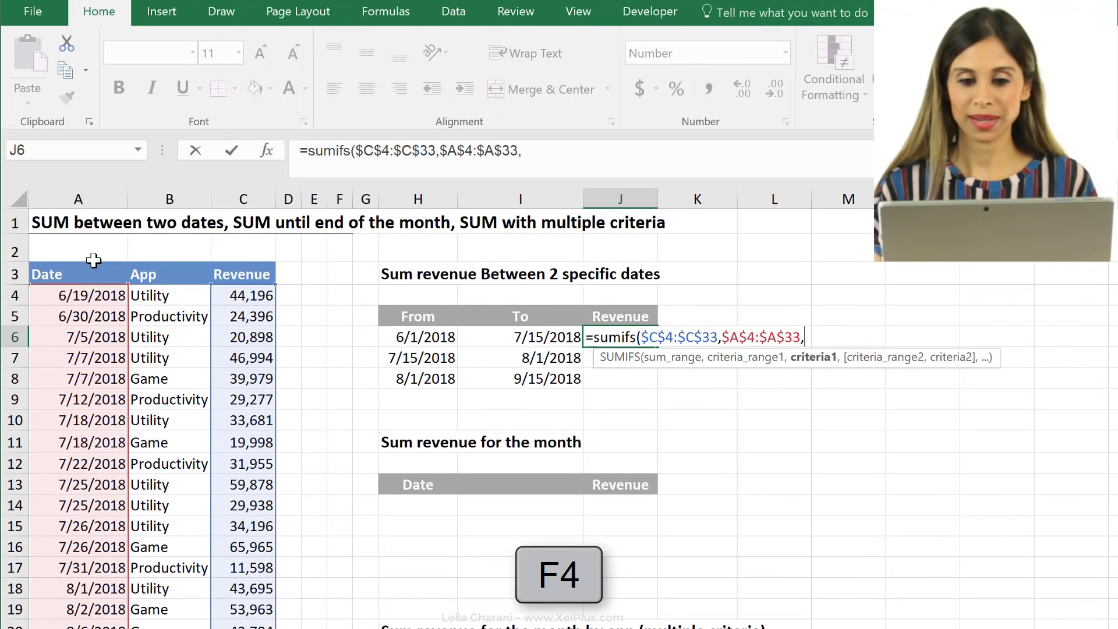
click(410, 336)
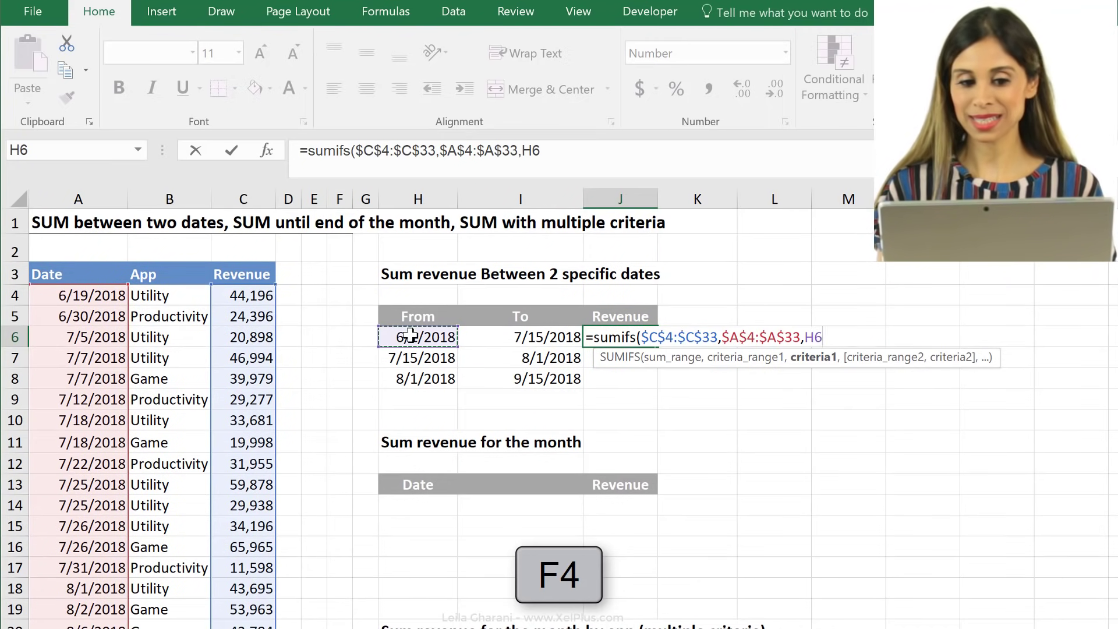
text())
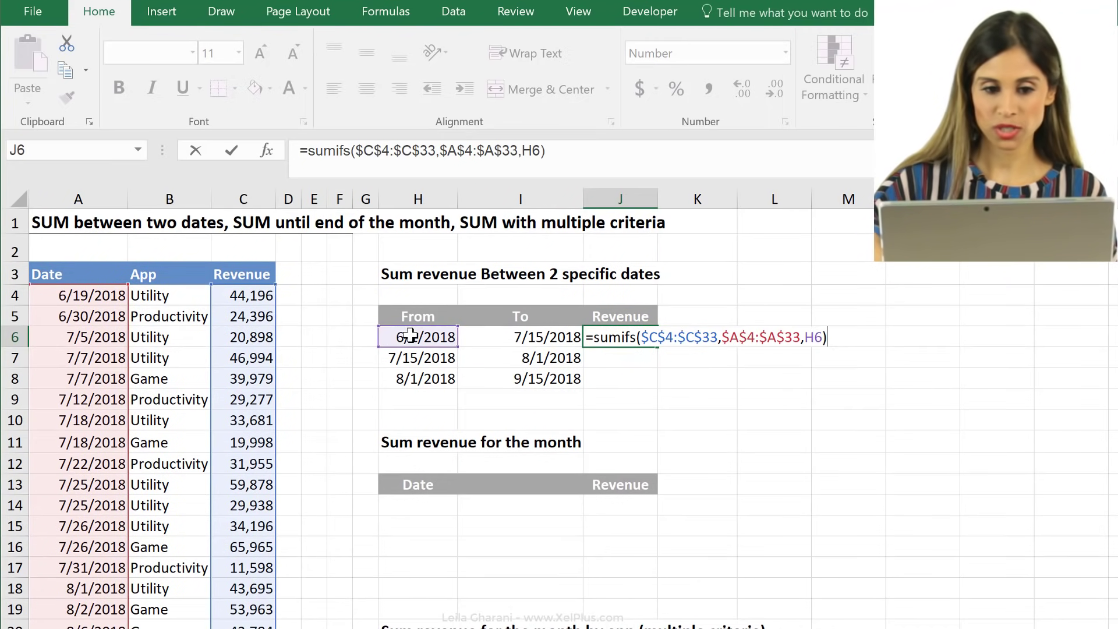
key(ctrl+Return)
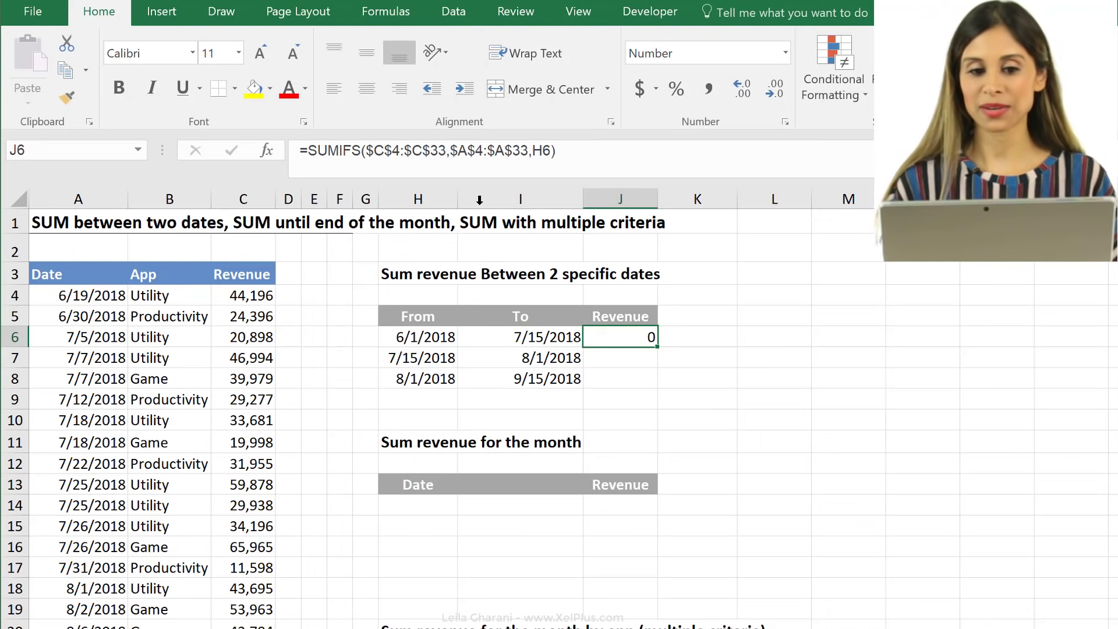
Change J6's criterion to ">"&H6 so it sums revenue dated after the From date
click(528, 162)
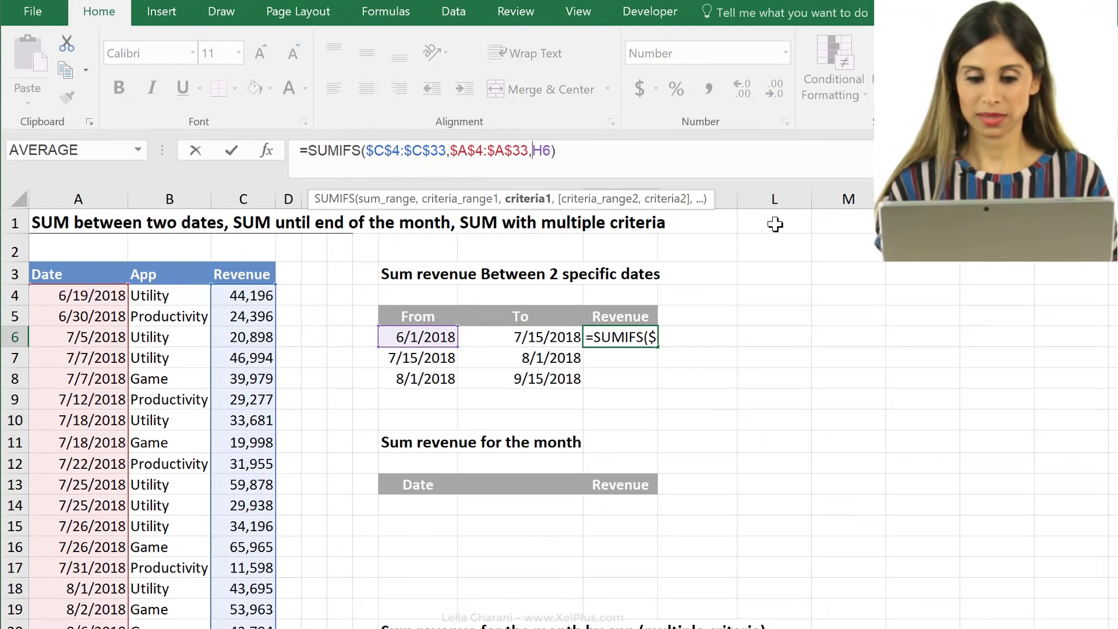
text(>)
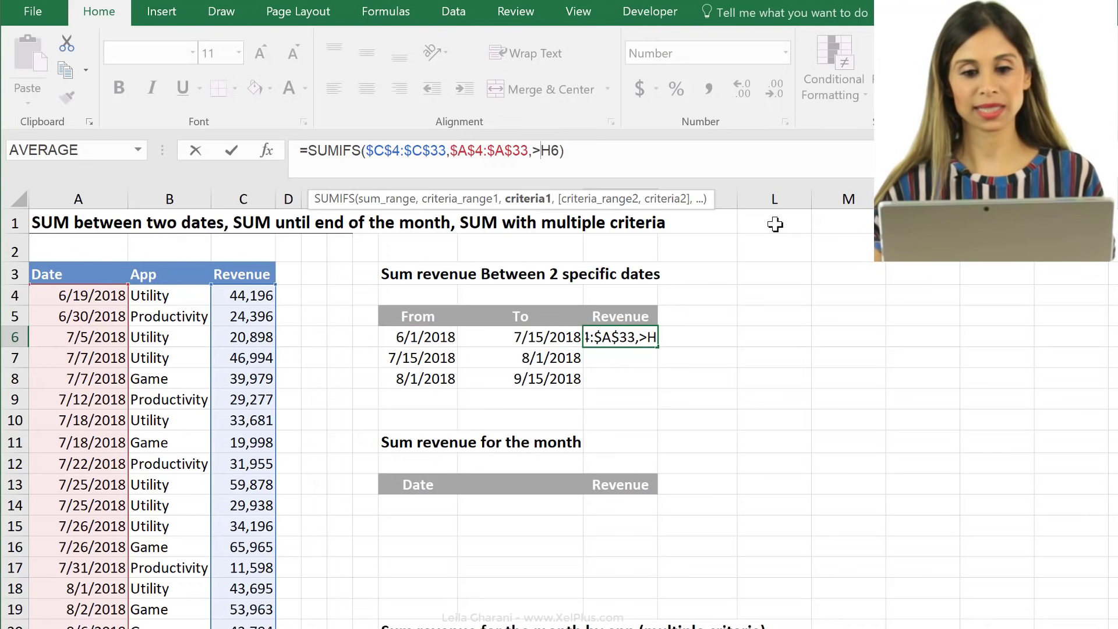
key(Return)
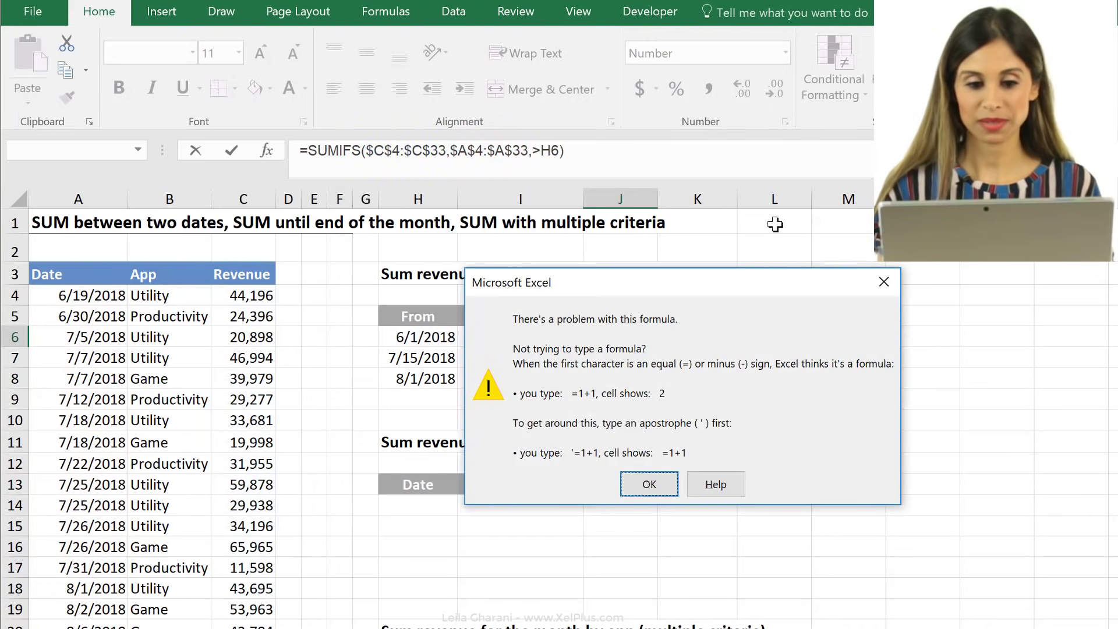
click(663, 484)
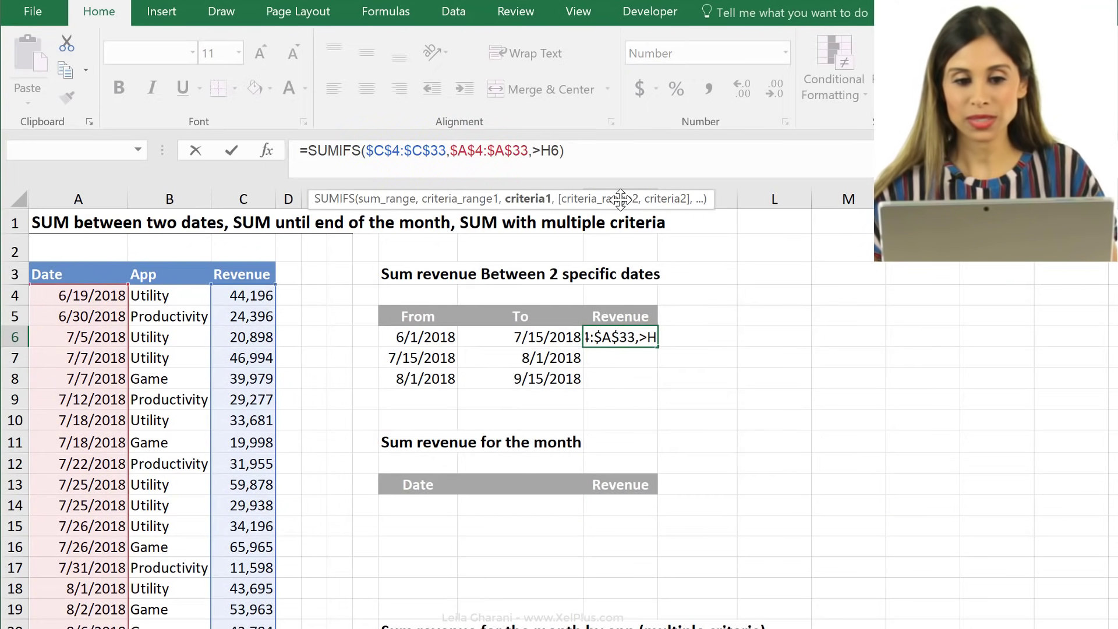
text(">)
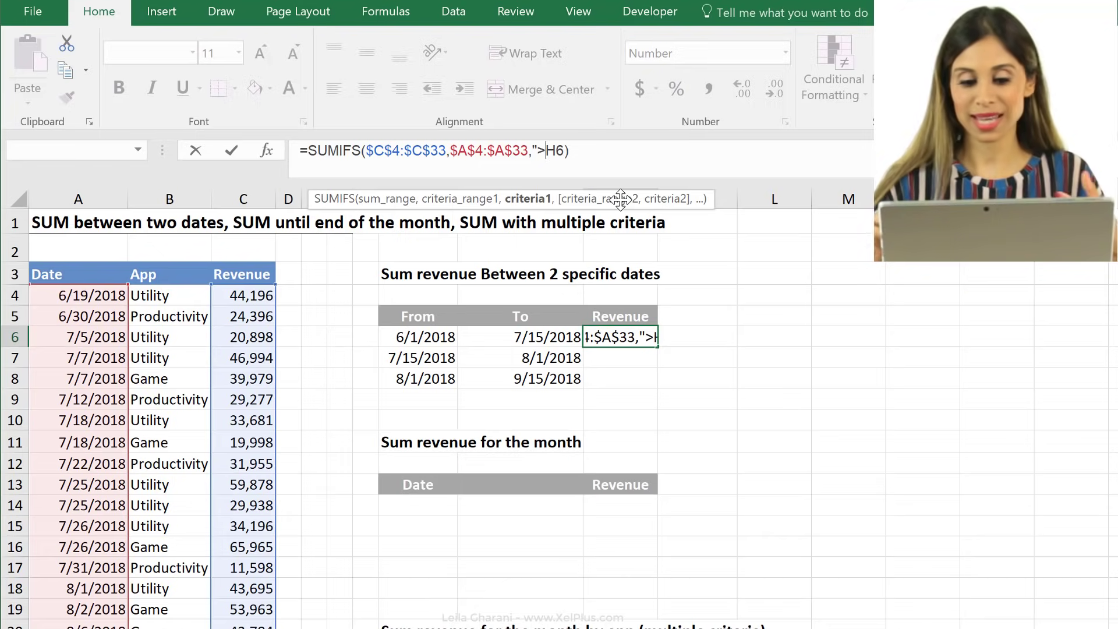
text(")
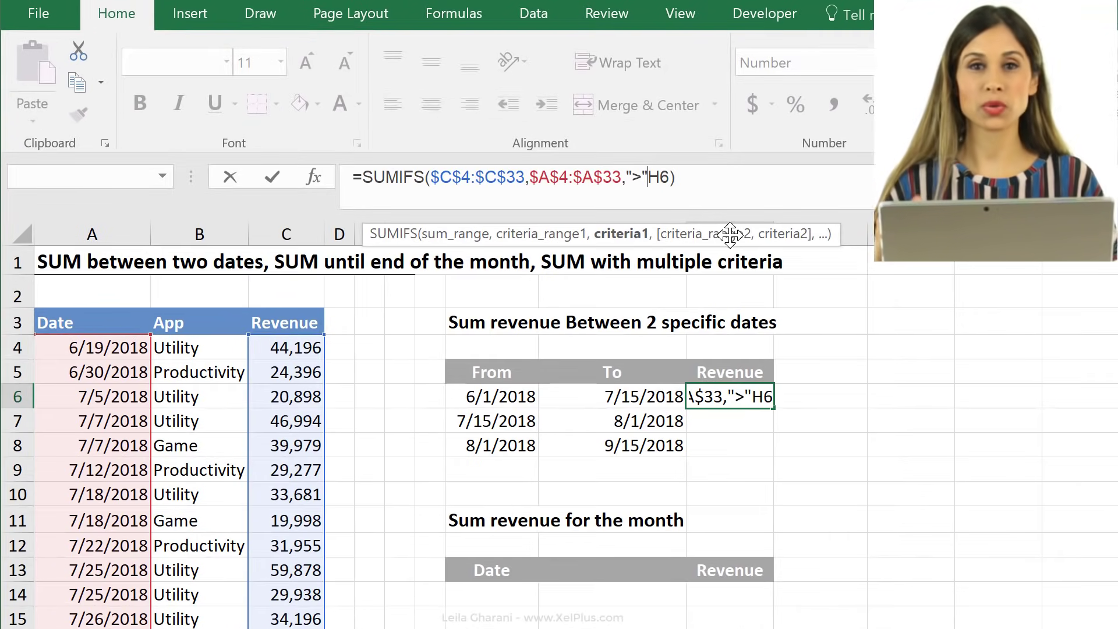
key(Return)
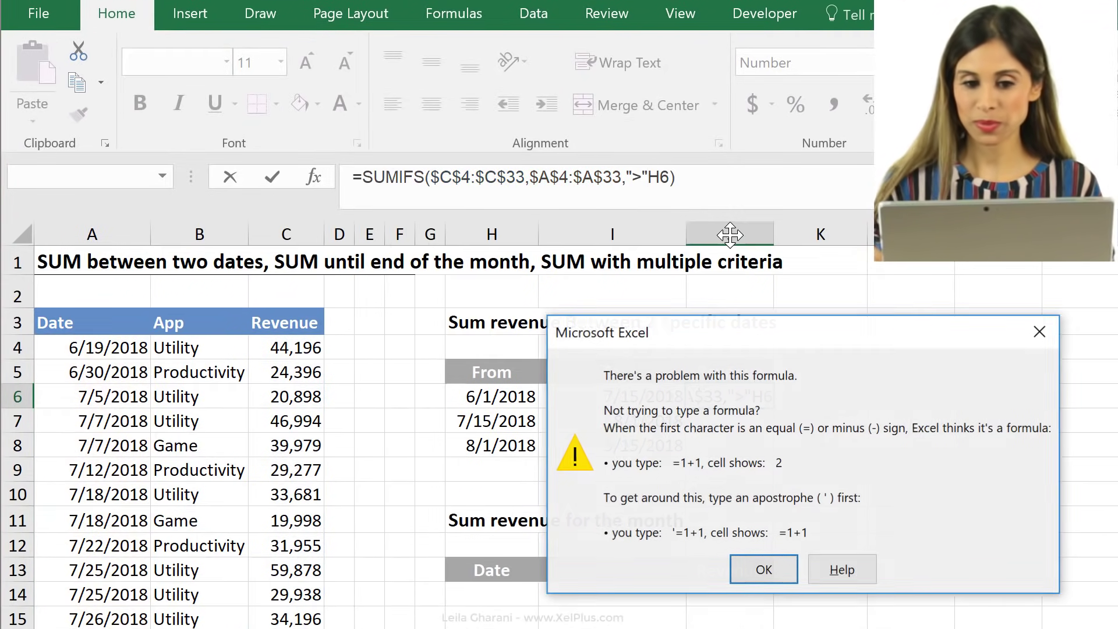
click(764, 570)
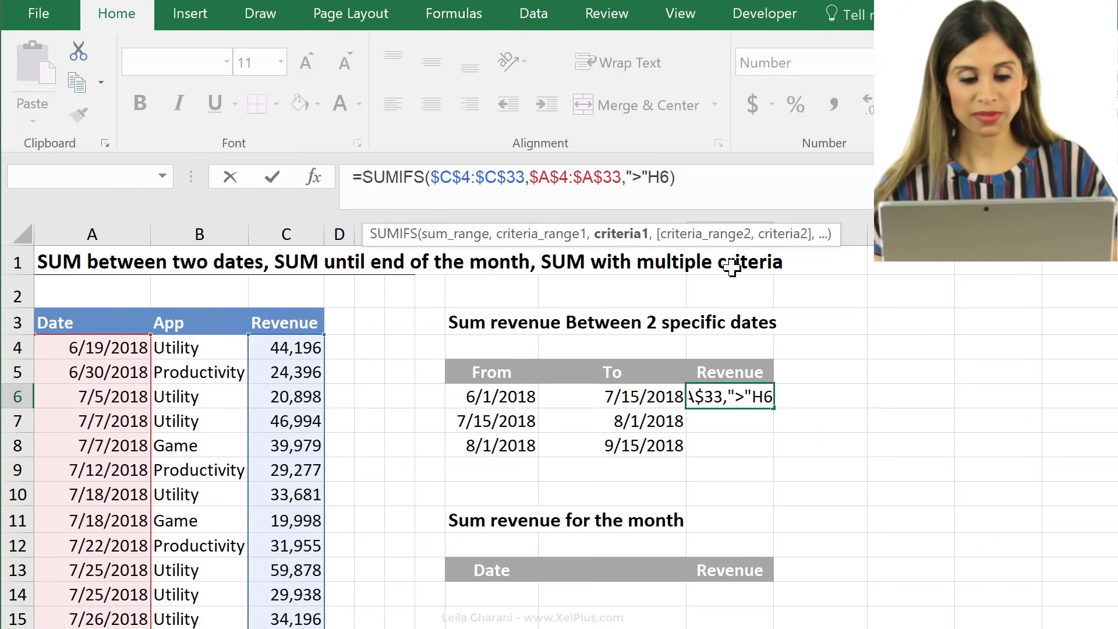
text(&)
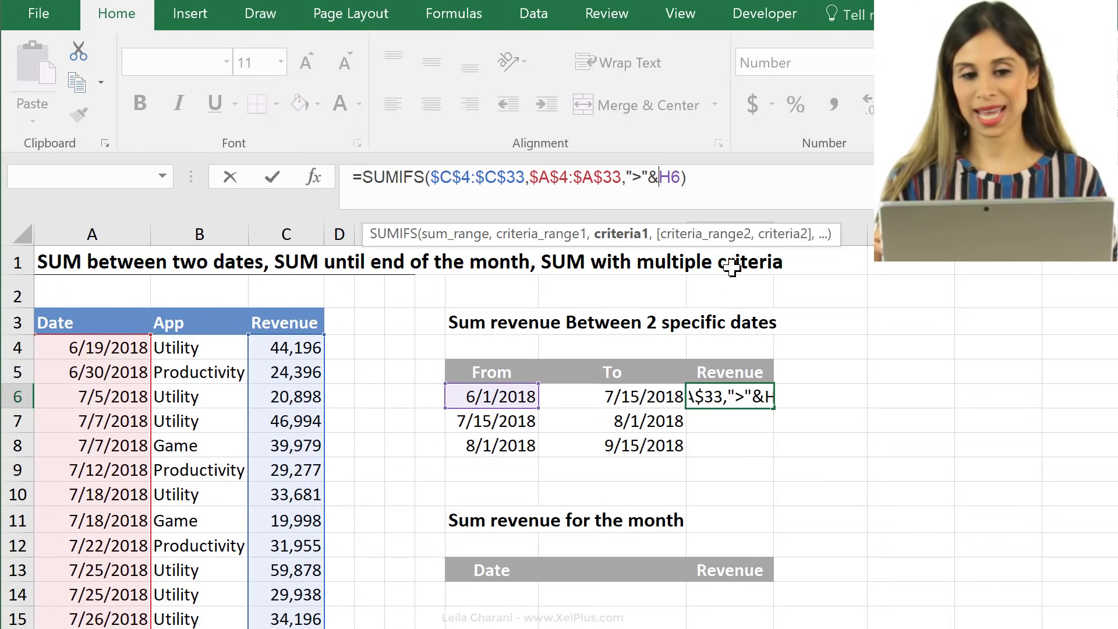
key(ctrl+Return)
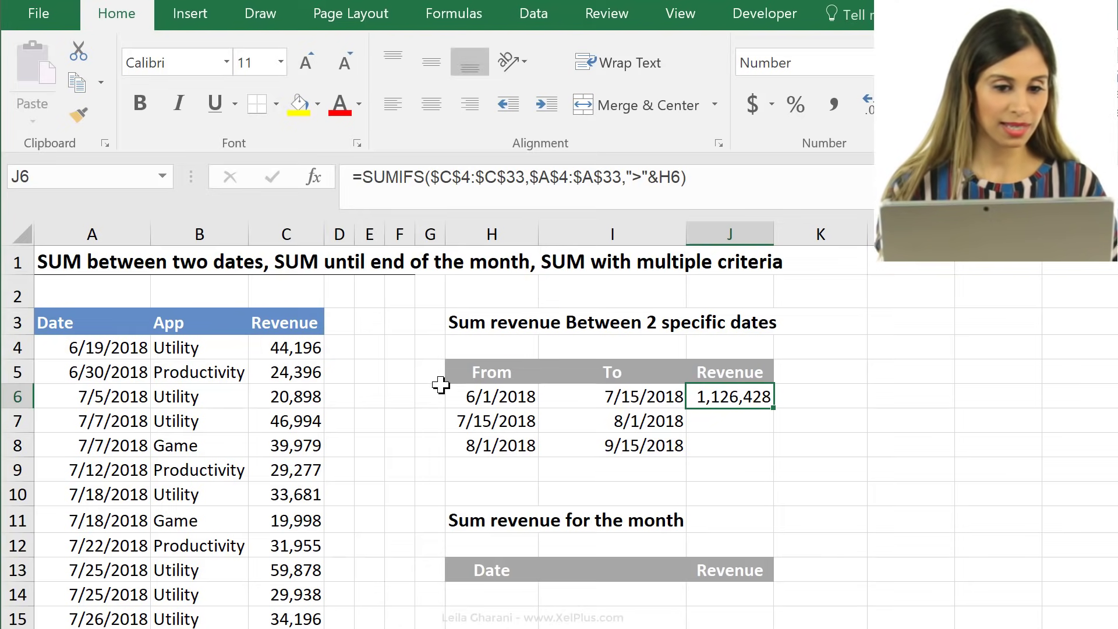
click(313, 352)
Check the revenue values and J6's formula against the first date in A4
key(ctrl+shift+Down)
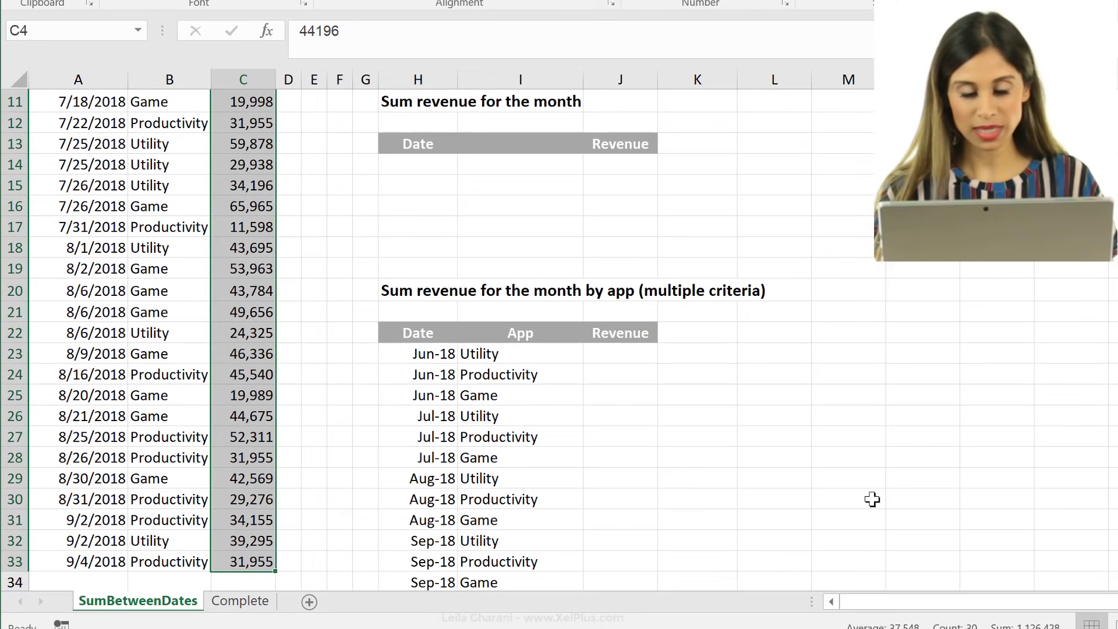
scroll(871, 499, up, 4)
click(607, 214)
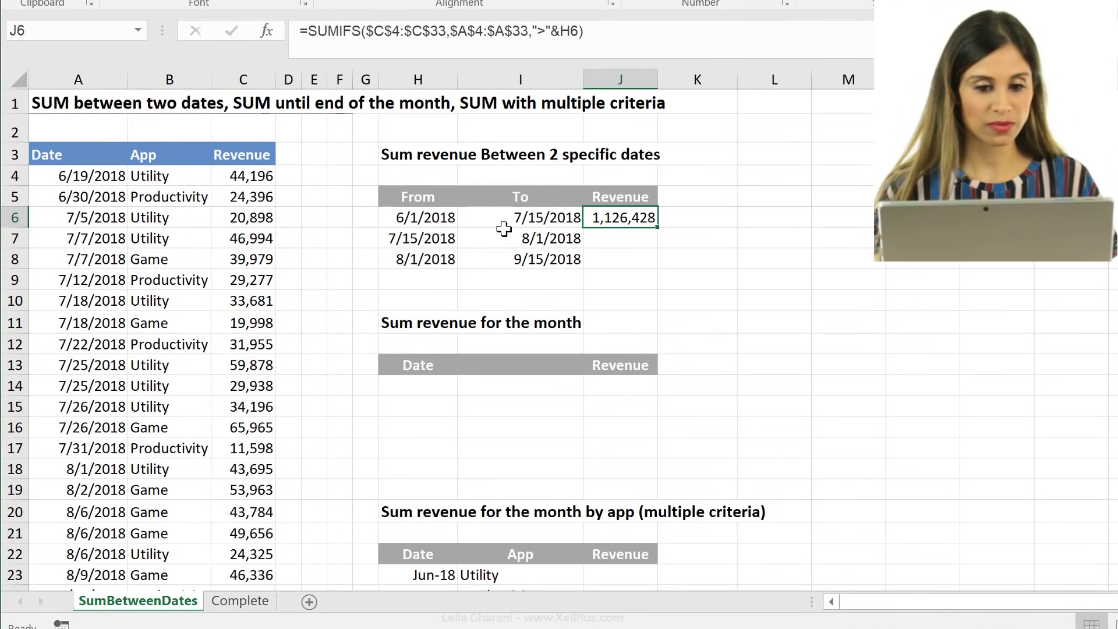
click(116, 171)
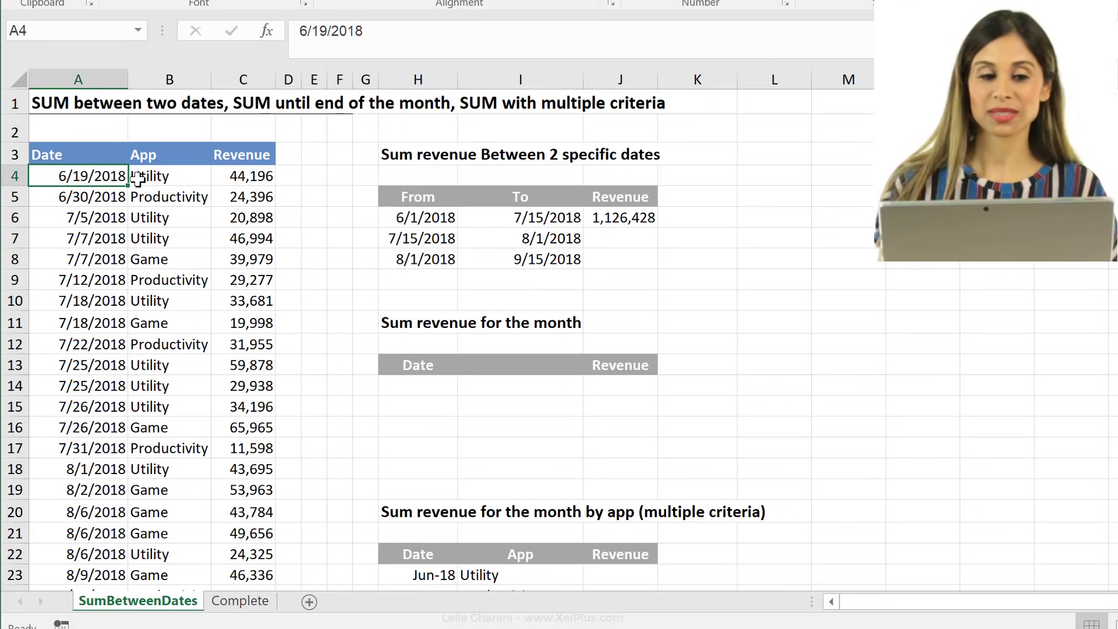
click(619, 225)
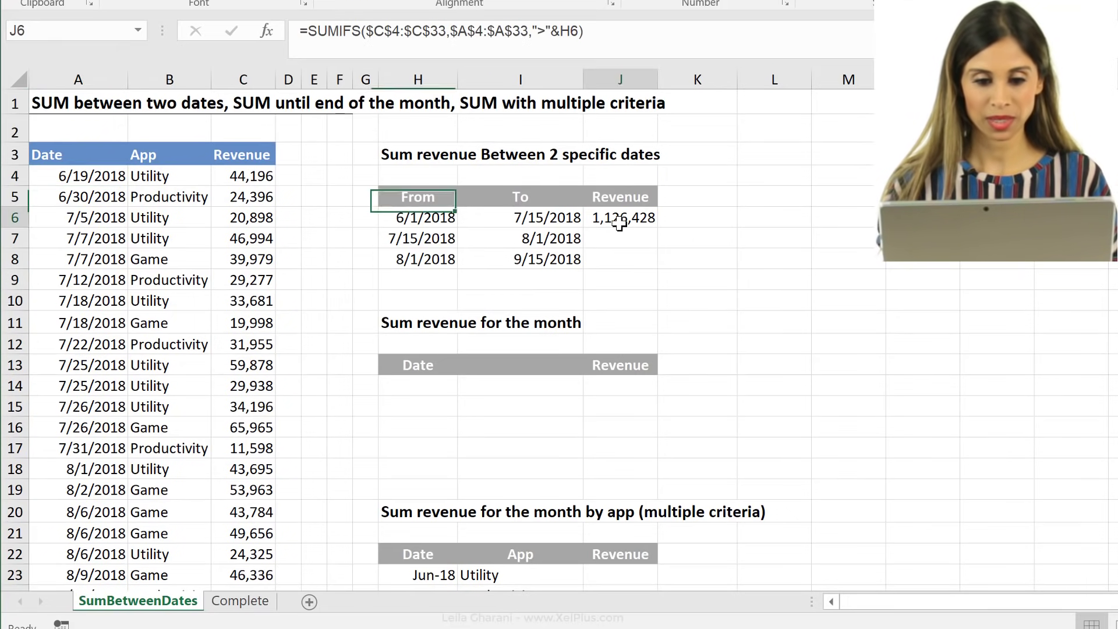
Add a second criterion on $A$4:$A$33 with "<="&I6 to the J6 SUMIFS
click(578, 32)
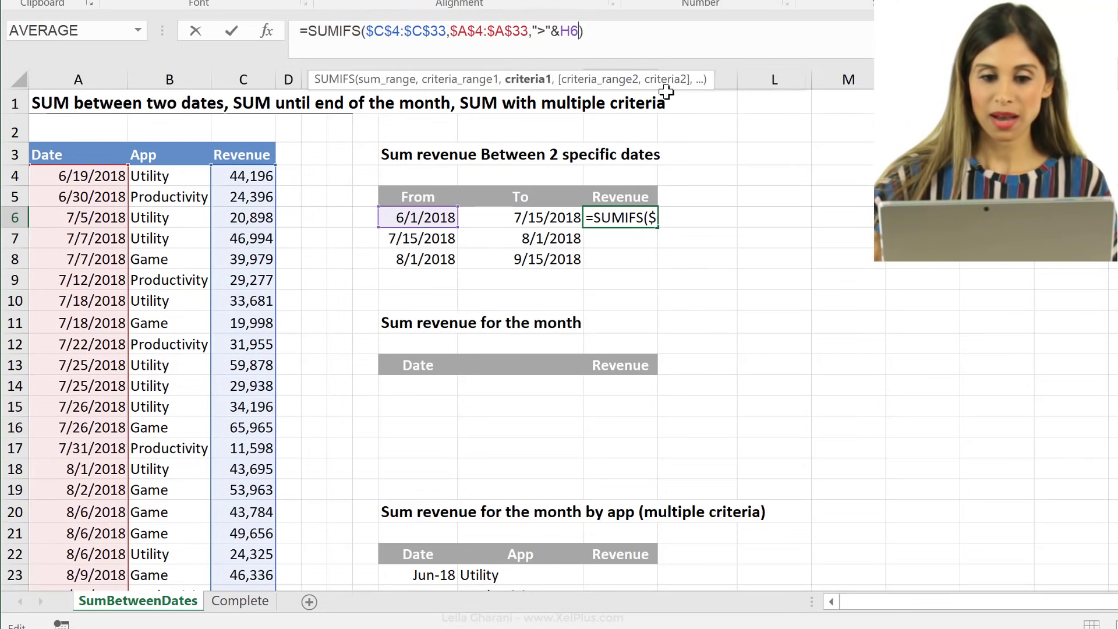
text(,)
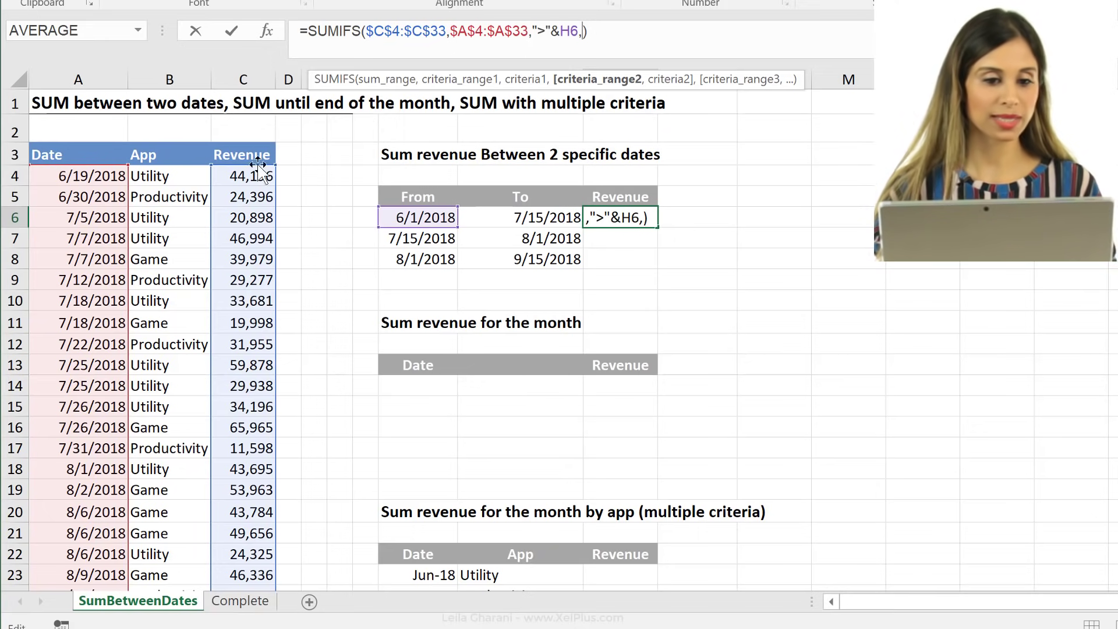
click(80, 176)
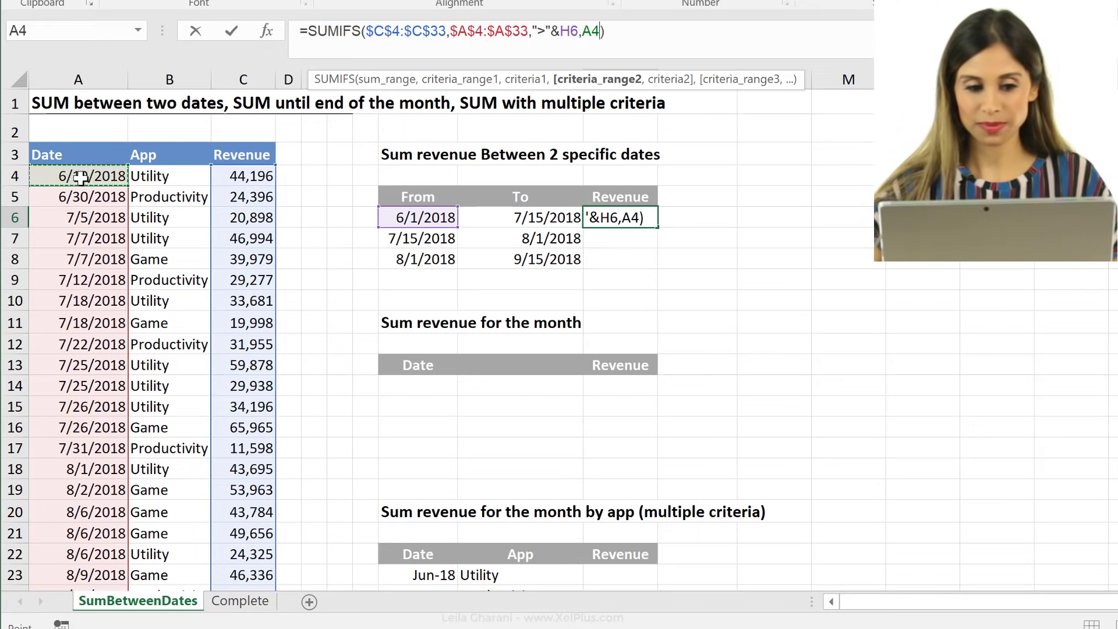
key(ctrl+shift+Down)
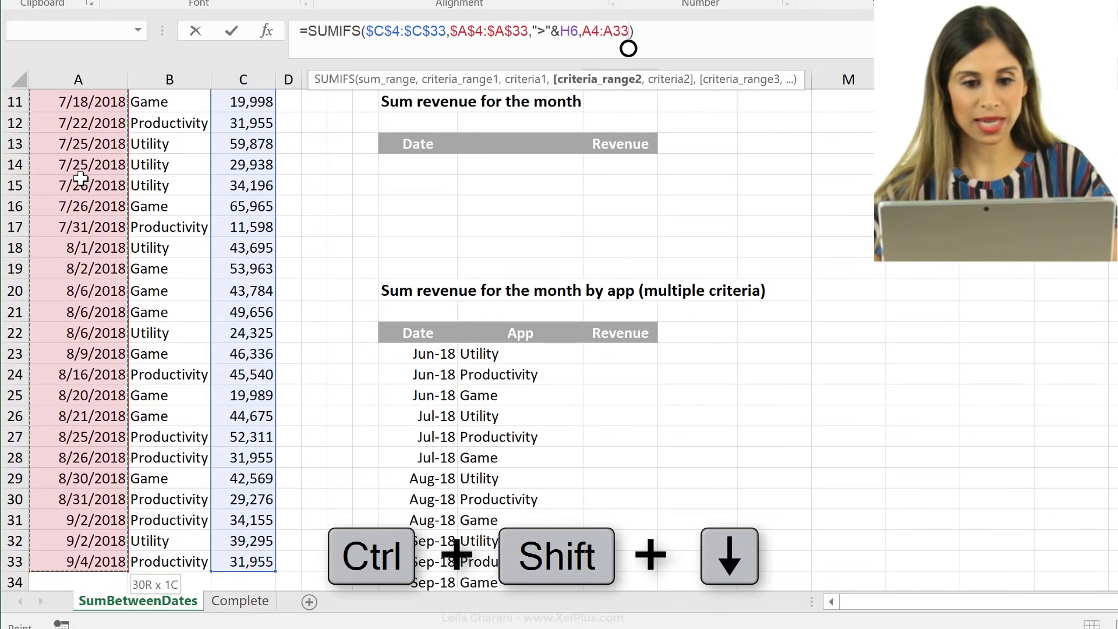
key(F4)
text(,)
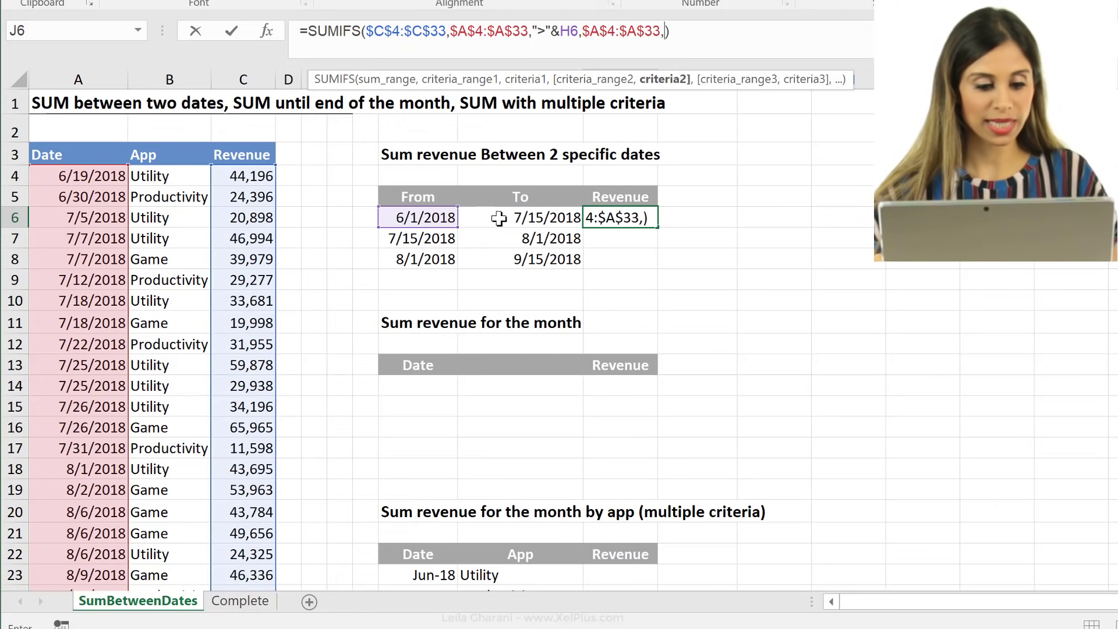
text(")
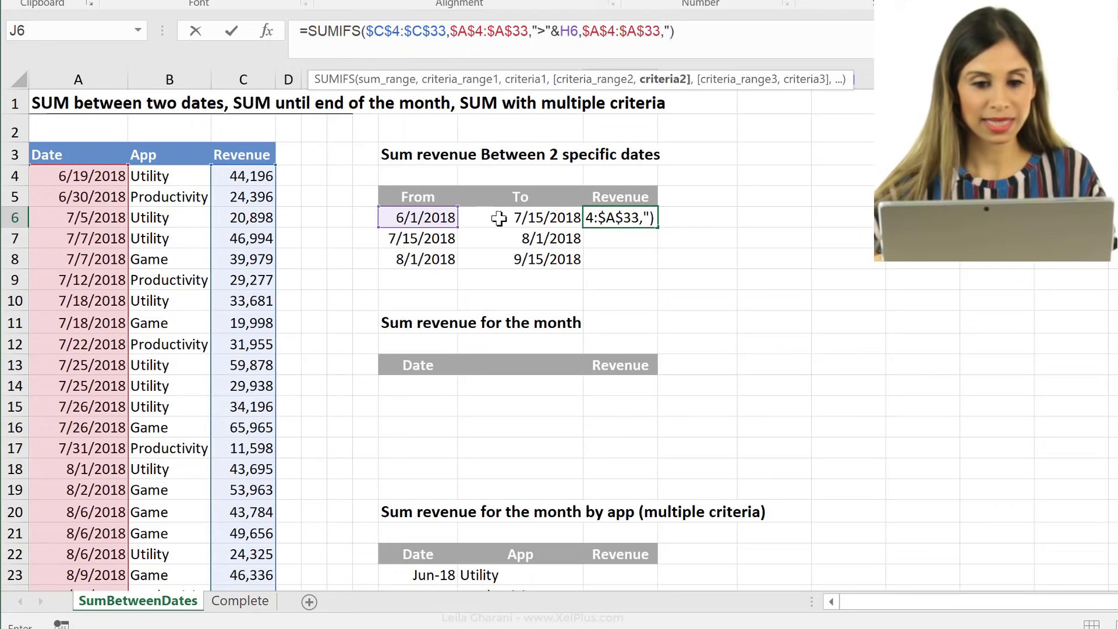
text(<)
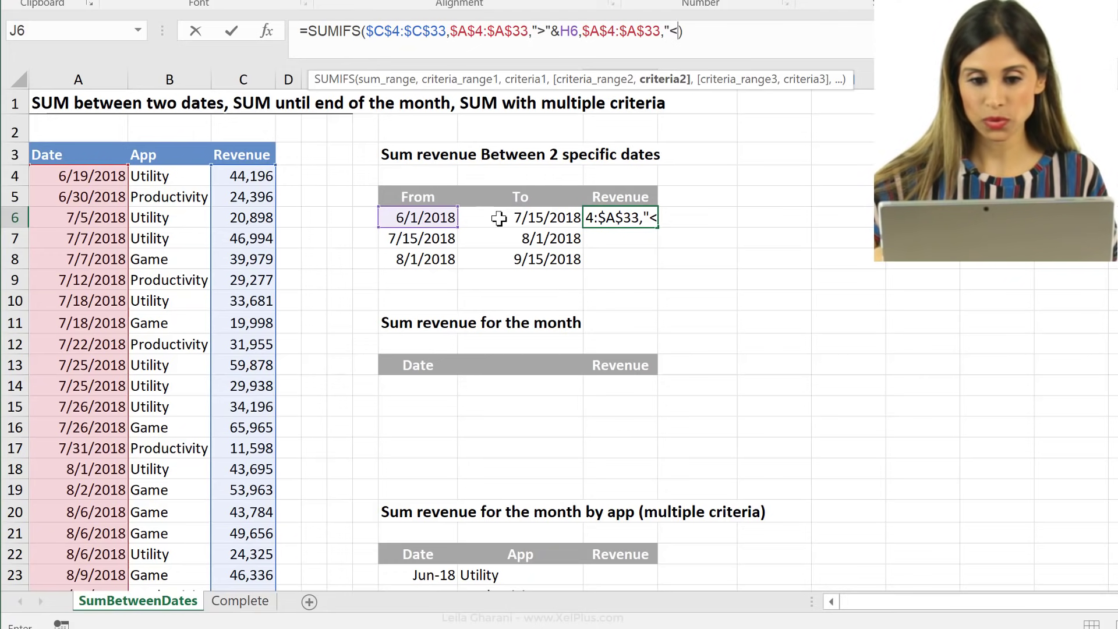
text(=)
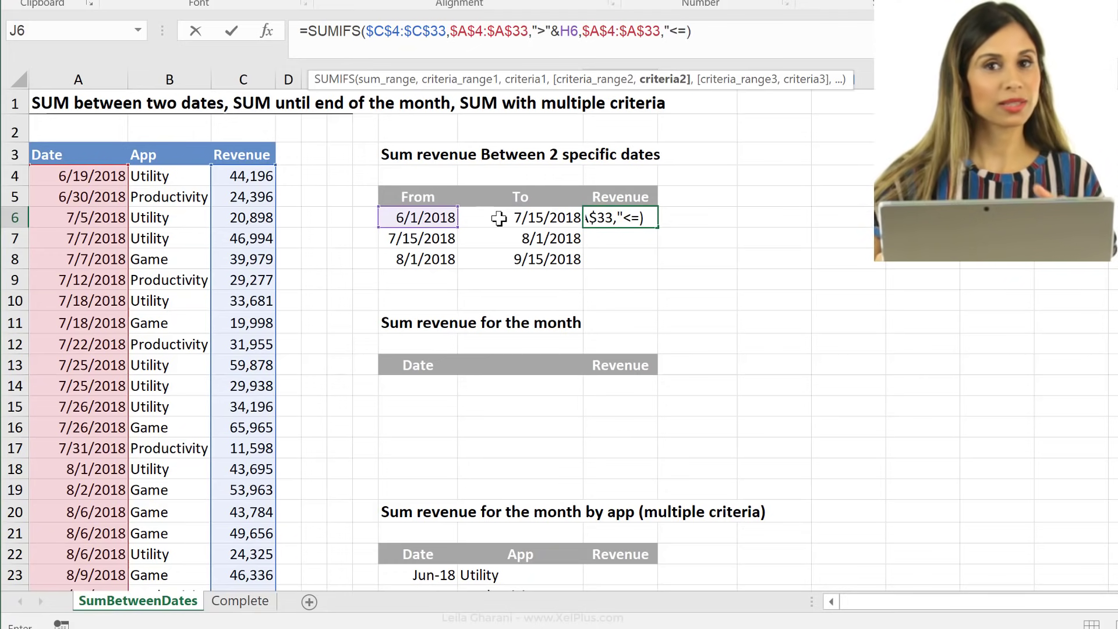
text(")
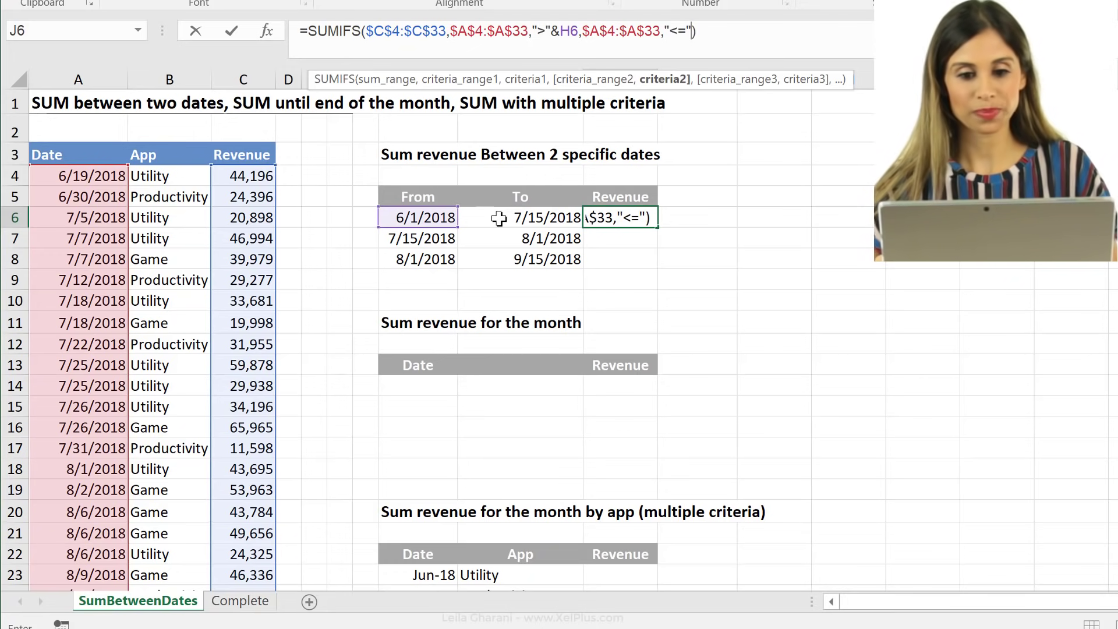
text(&)
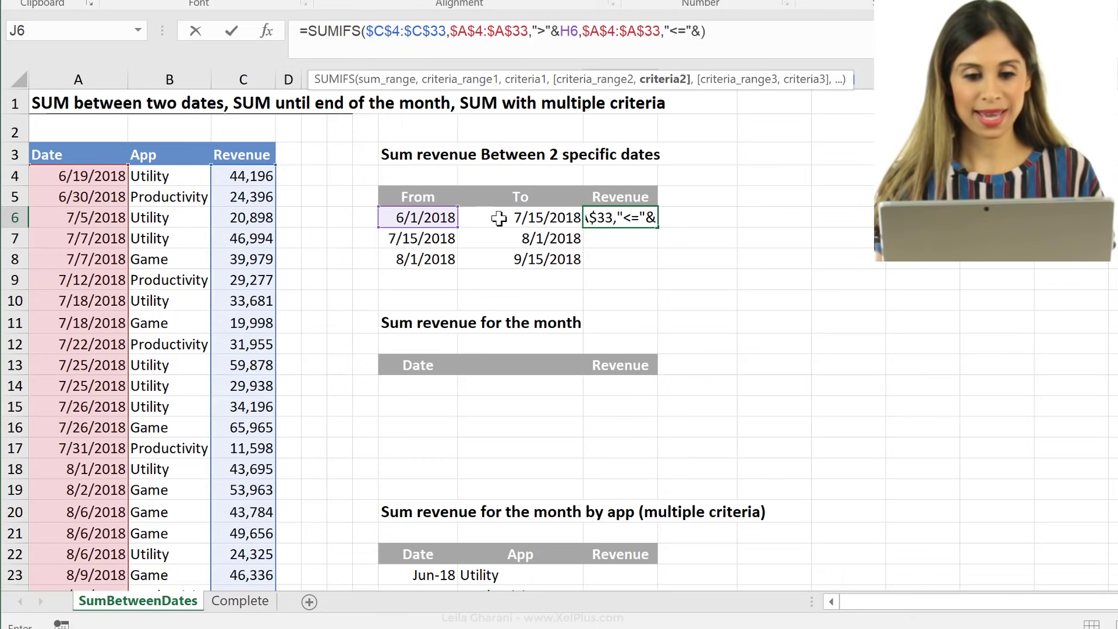
click(508, 218)
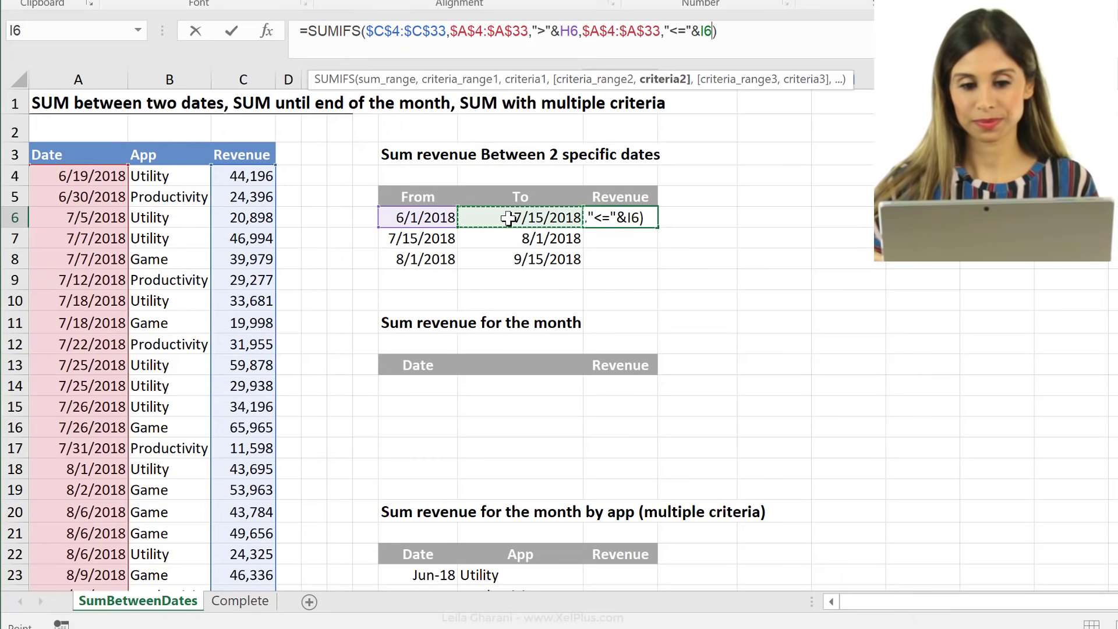
key(ctrl+Return)
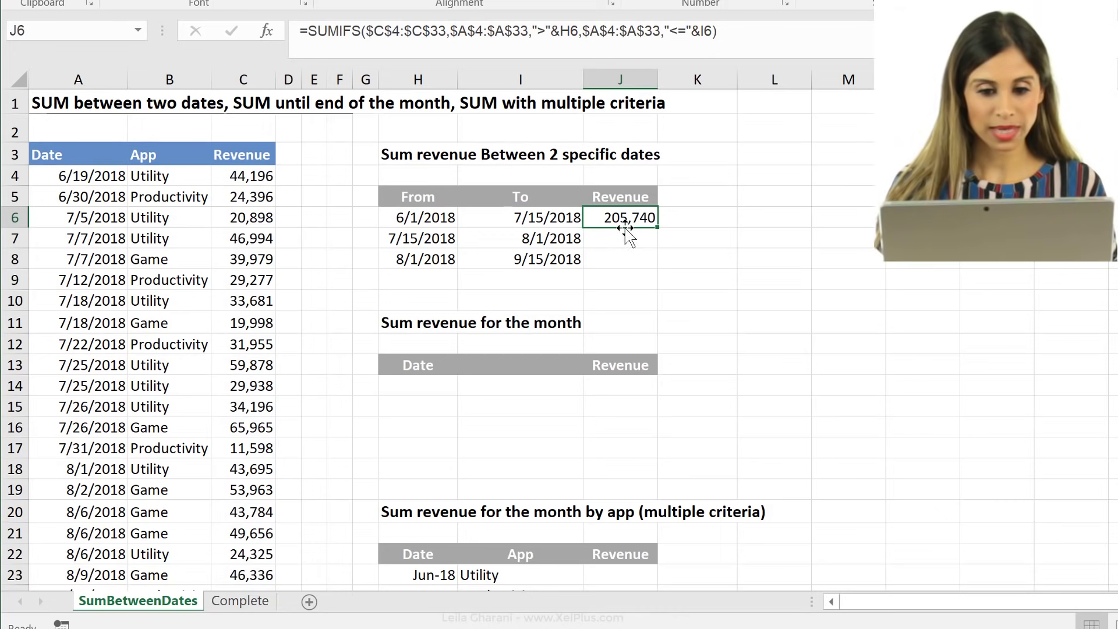
Verify 205,740 against the in-range revenues, then fill J6 down to J7:J8 (330,904, 589,784)
click(249, 177)
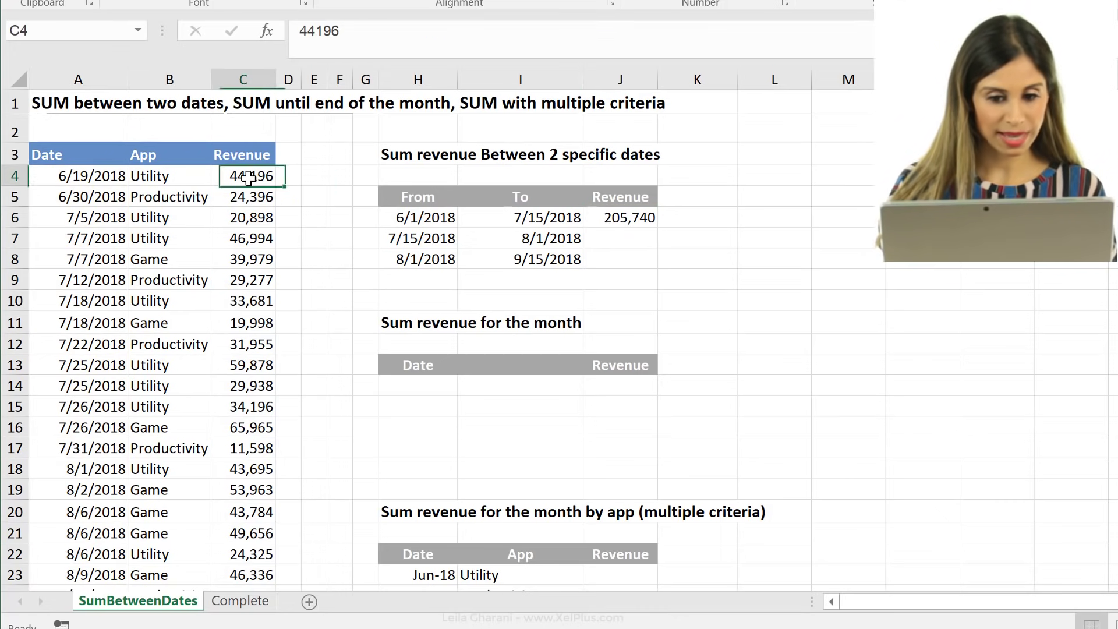
drag(249, 178, 237, 278)
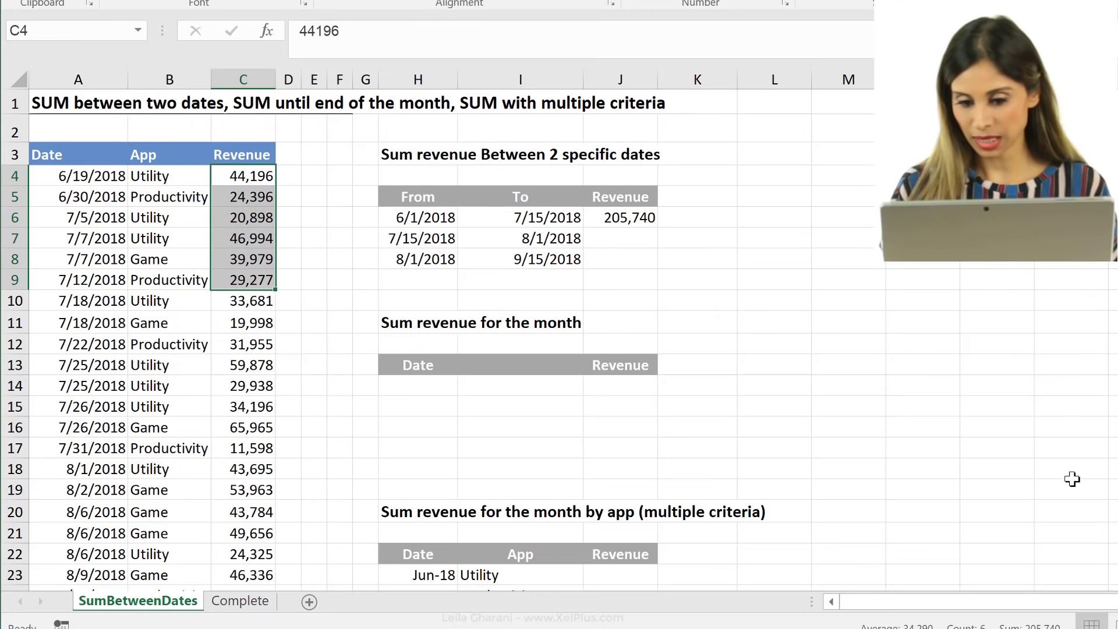
click(606, 217)
double_click(657, 227)
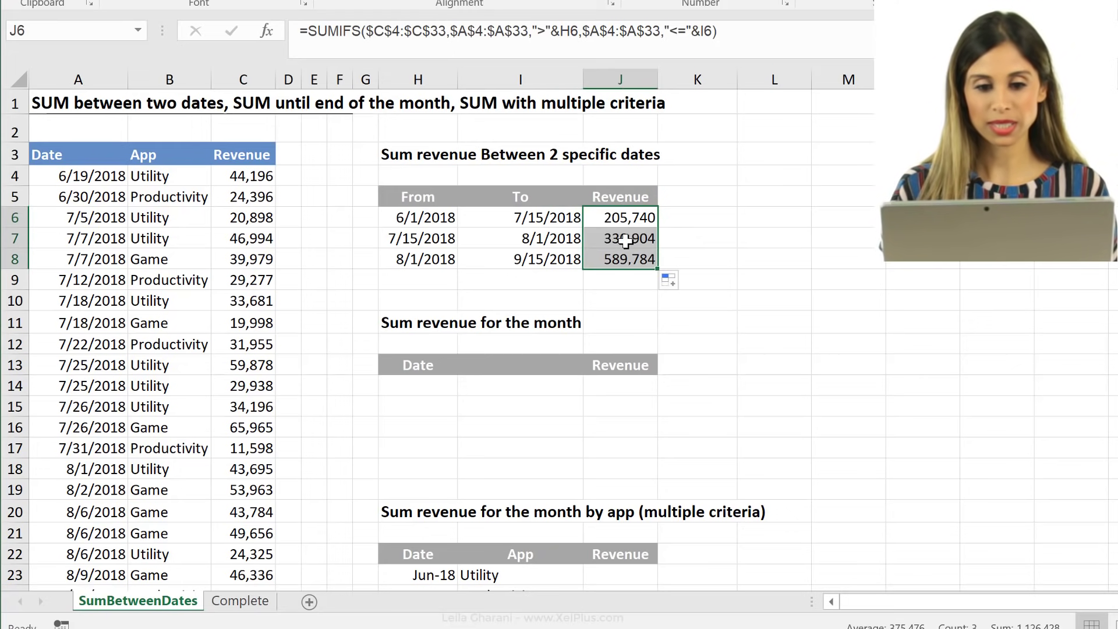
click(618, 263)
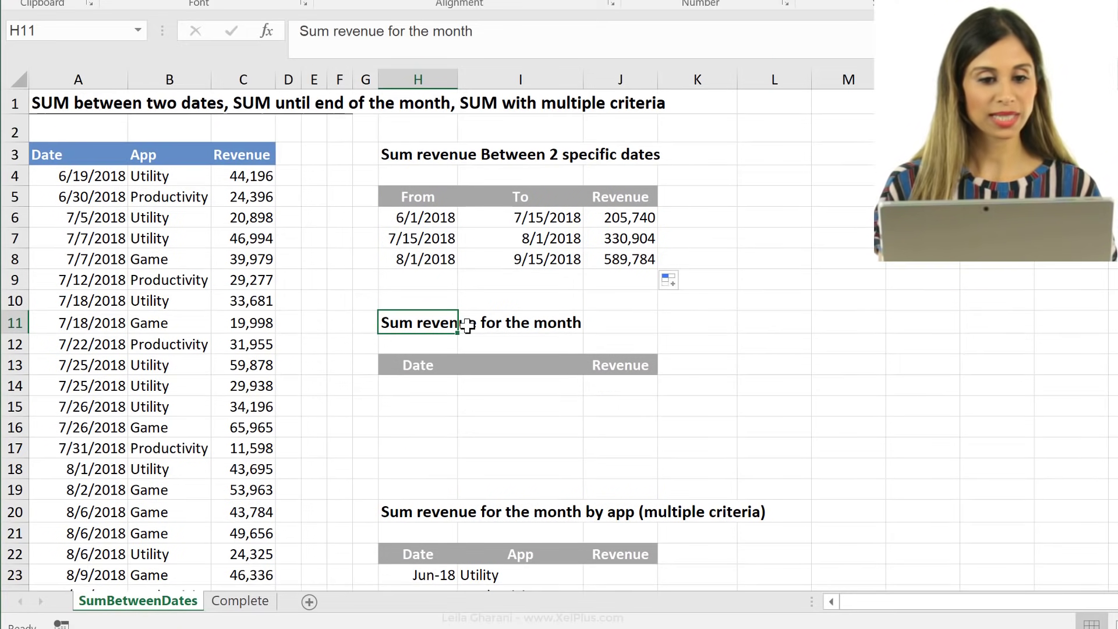
Enter 6/1/2018 in H14 and fill it by months down to 9/1/2018 in H17
click(442, 392)
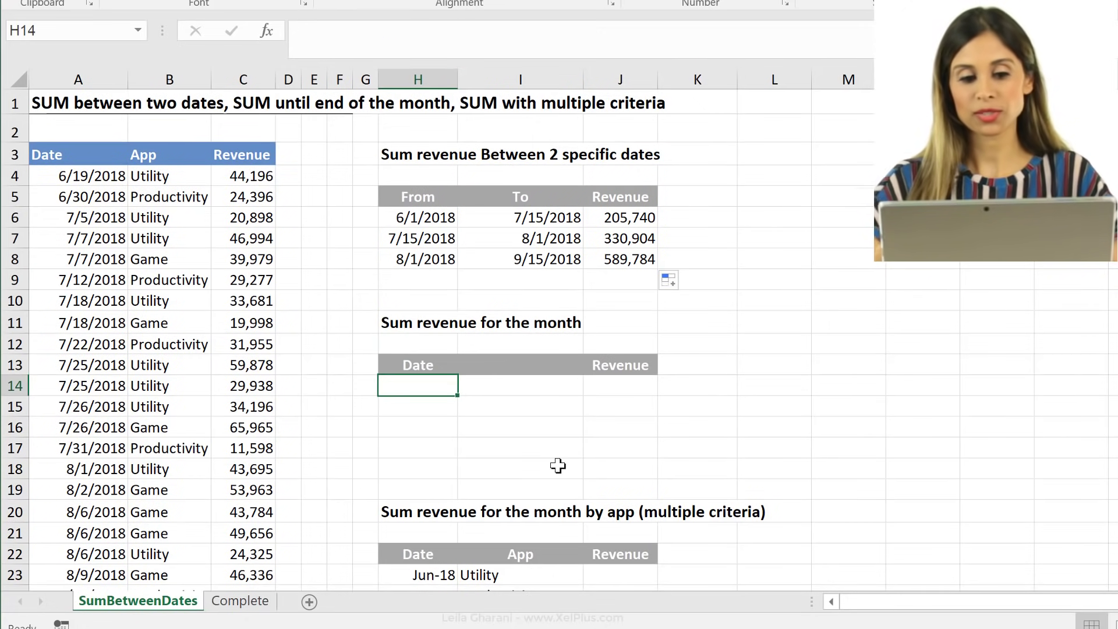
text(6/1/)
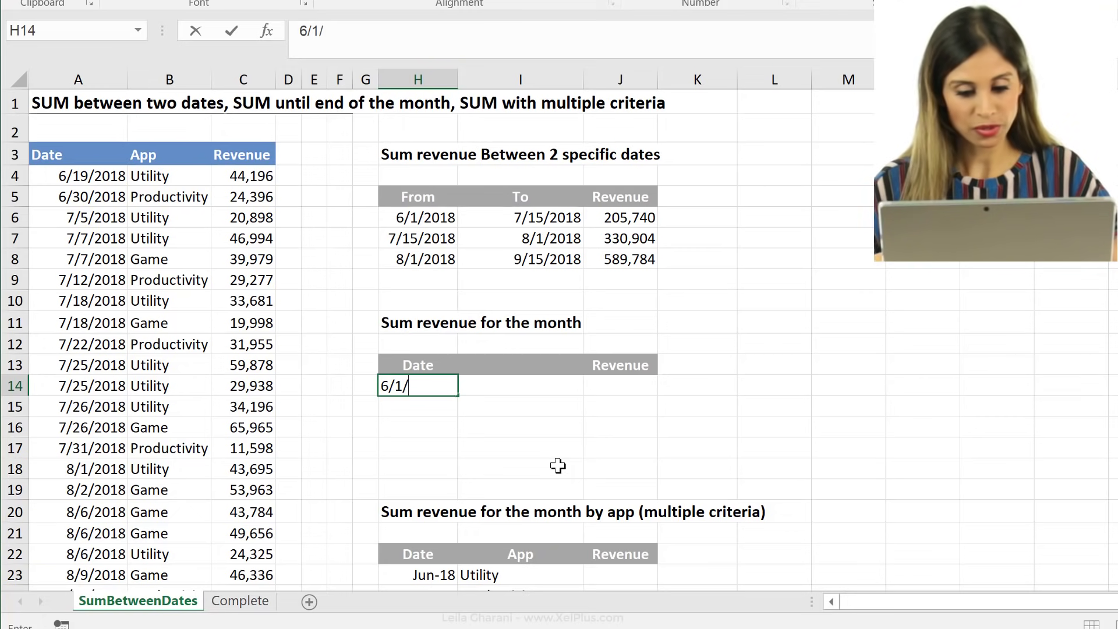
text(201)
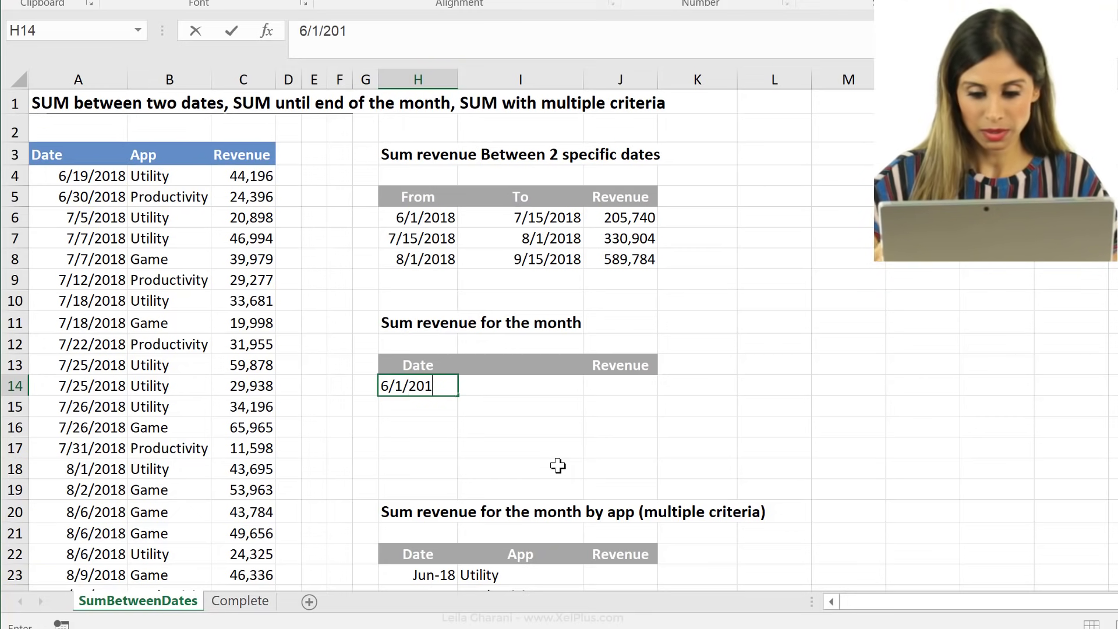
text(8)
key(ctrl+Return)
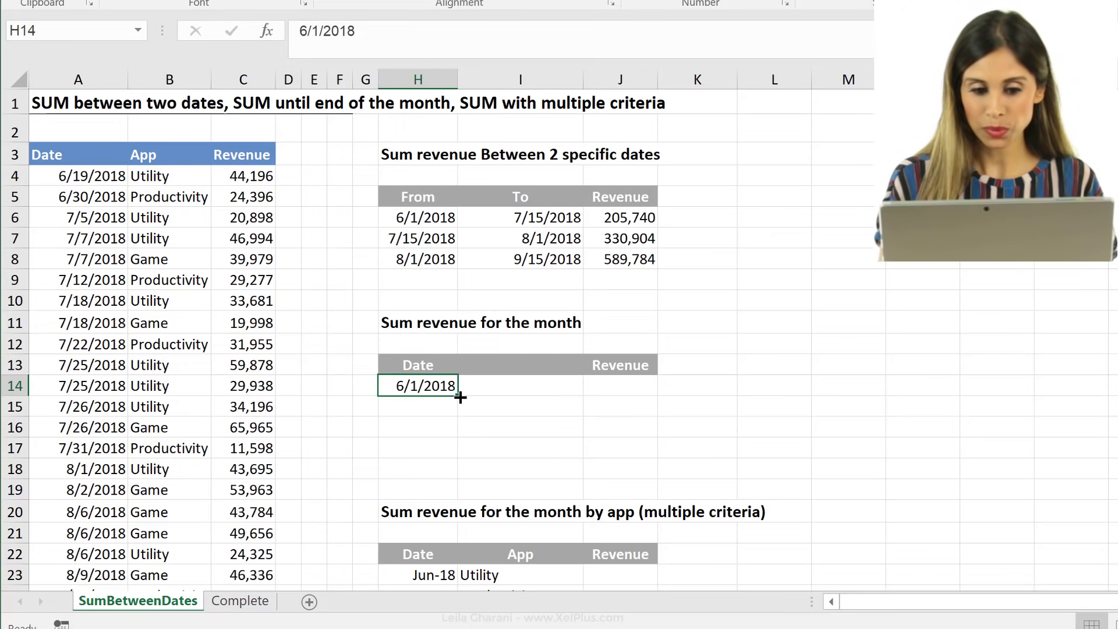
drag(458, 394, 460, 452)
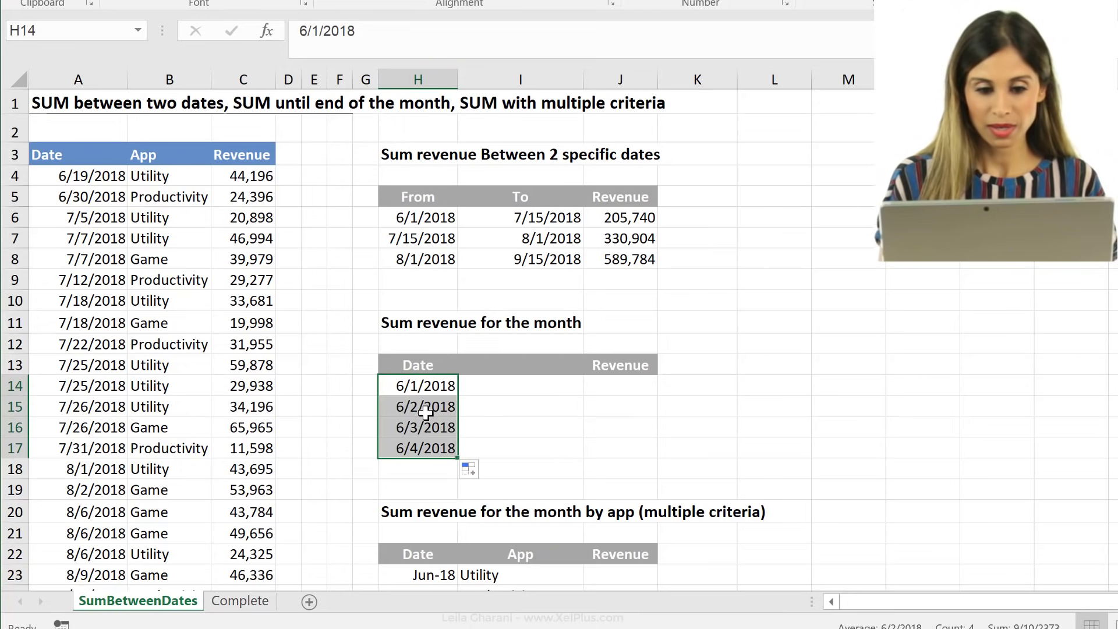
click(469, 470)
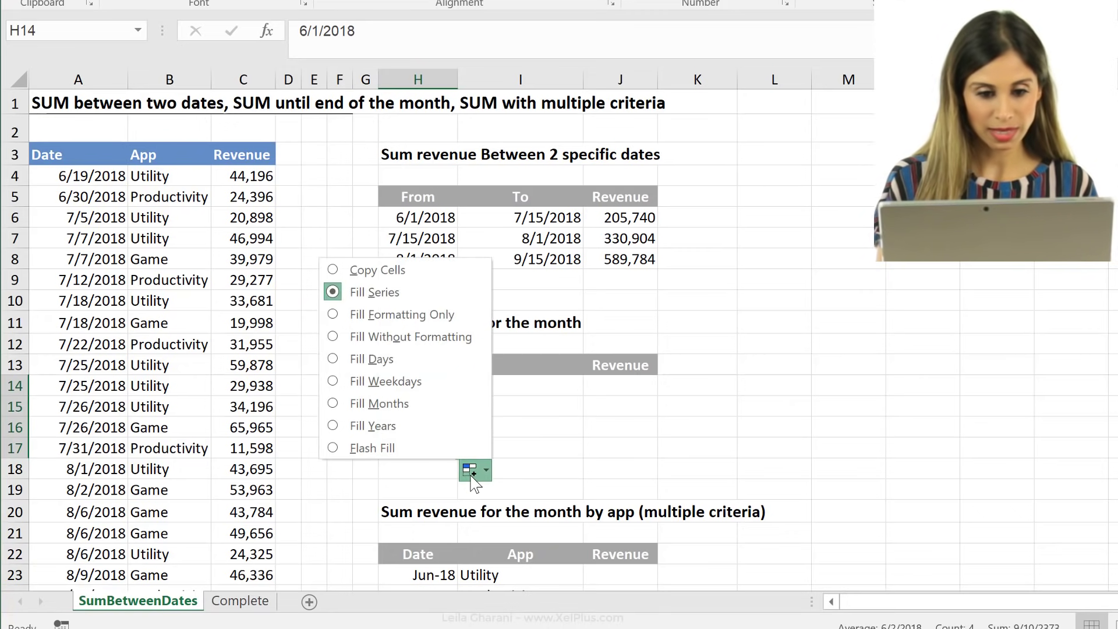
click(413, 409)
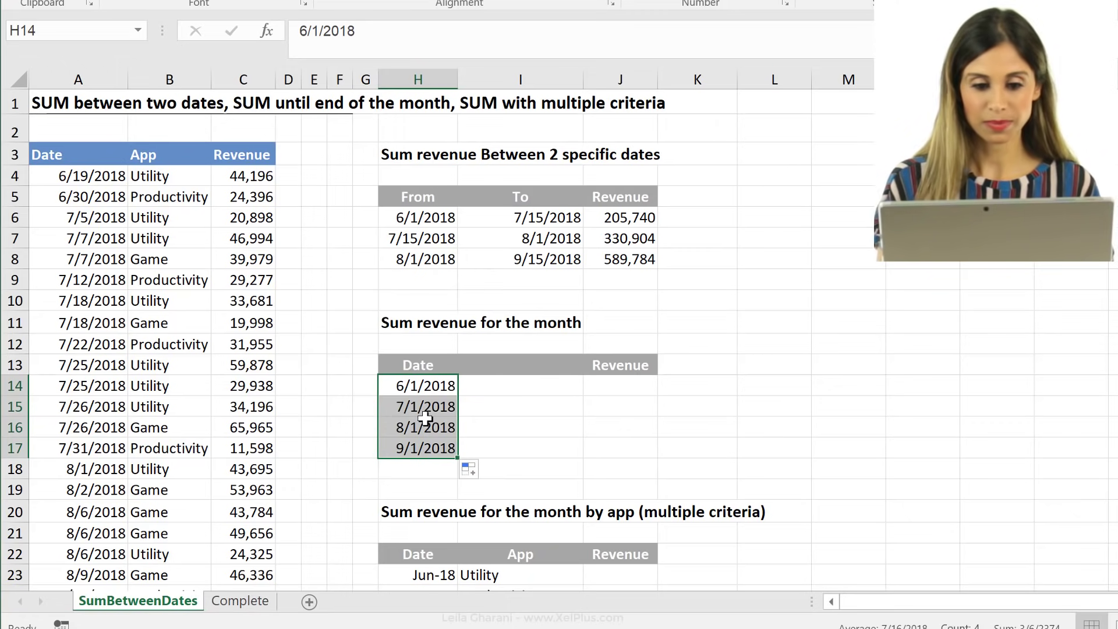
click(422, 411)
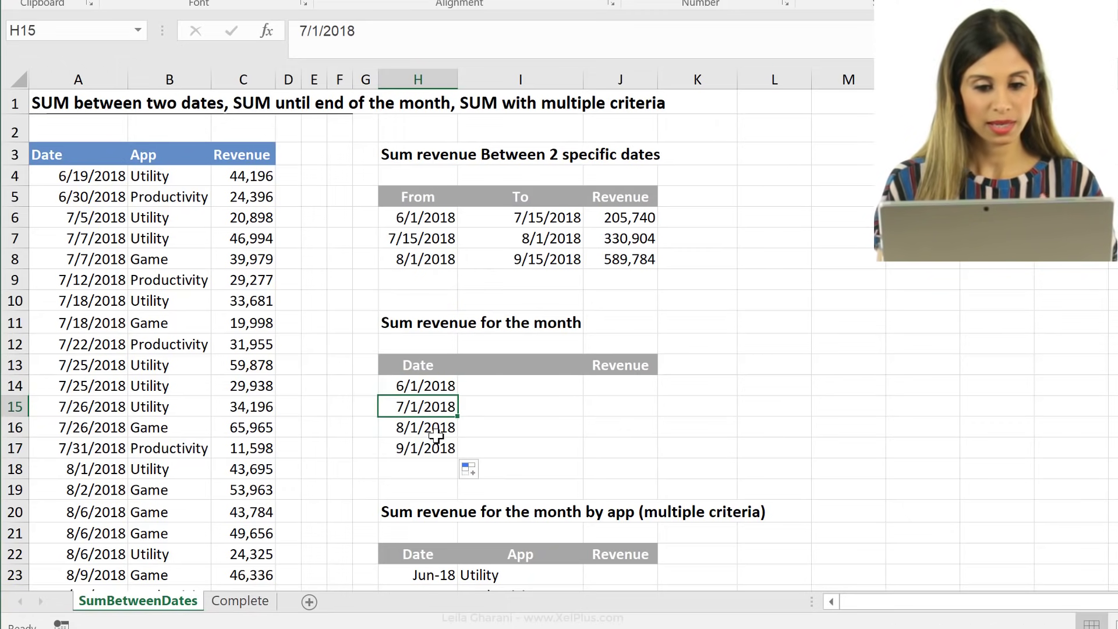
click(429, 431)
click(439, 451)
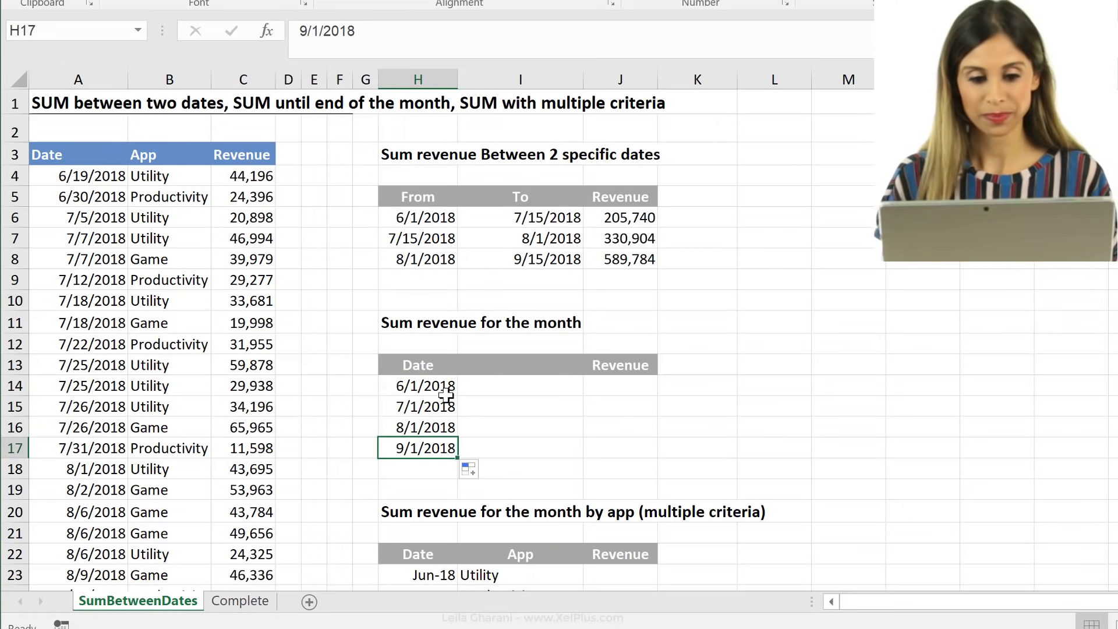
drag(438, 389, 447, 447)
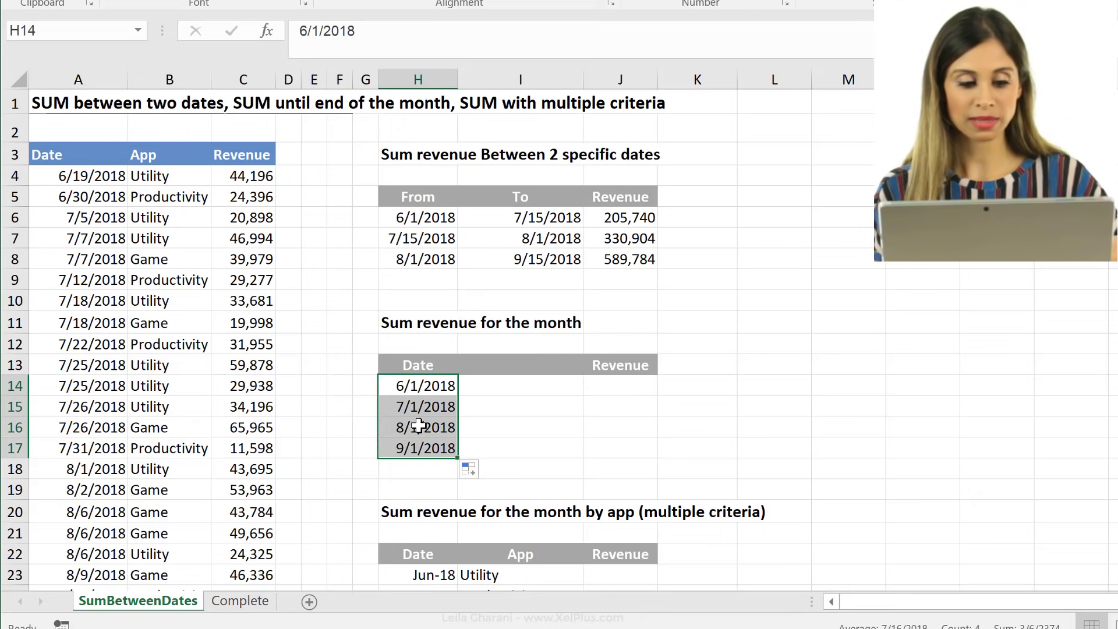
Format H14:H17 with the Mar-12 date type so they read Jun-18 to Sep-18
key(ctrl+1)
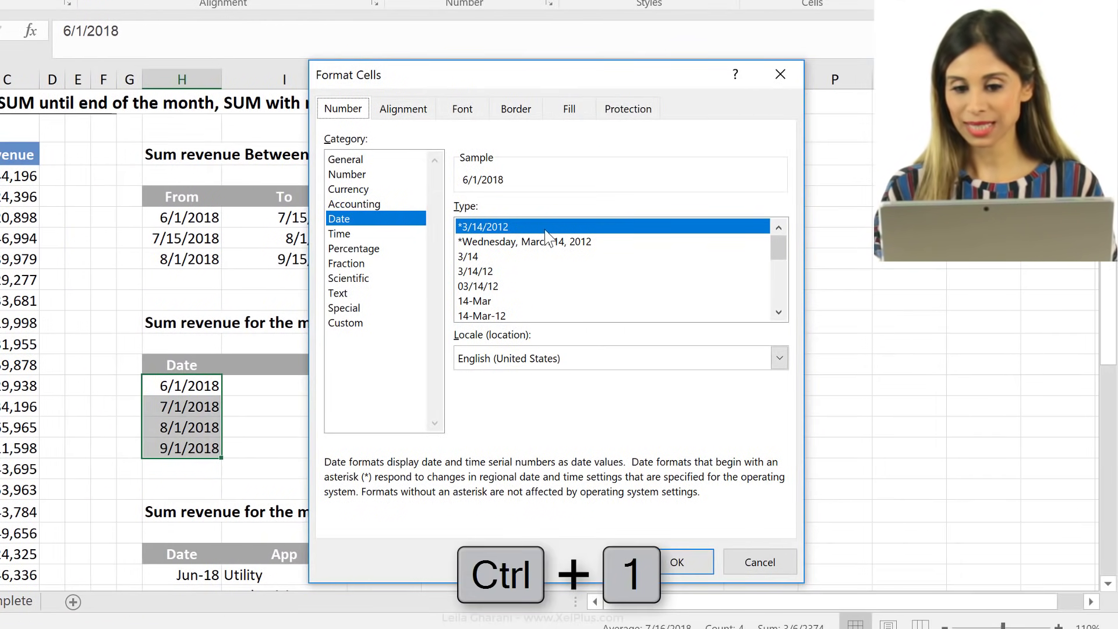
drag(776, 245, 779, 272)
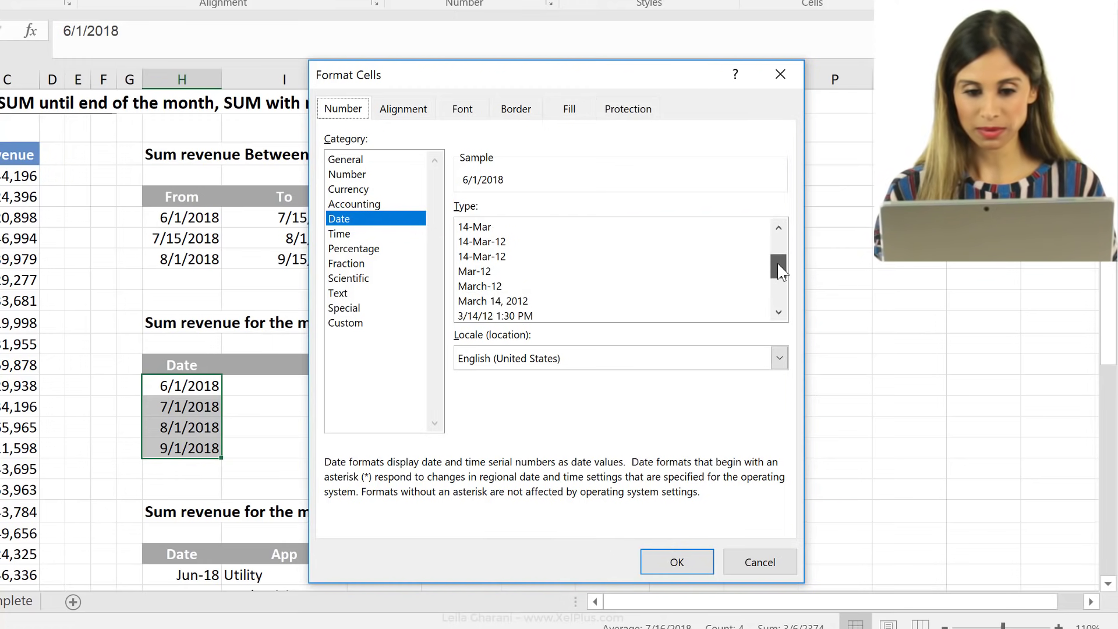
click(474, 271)
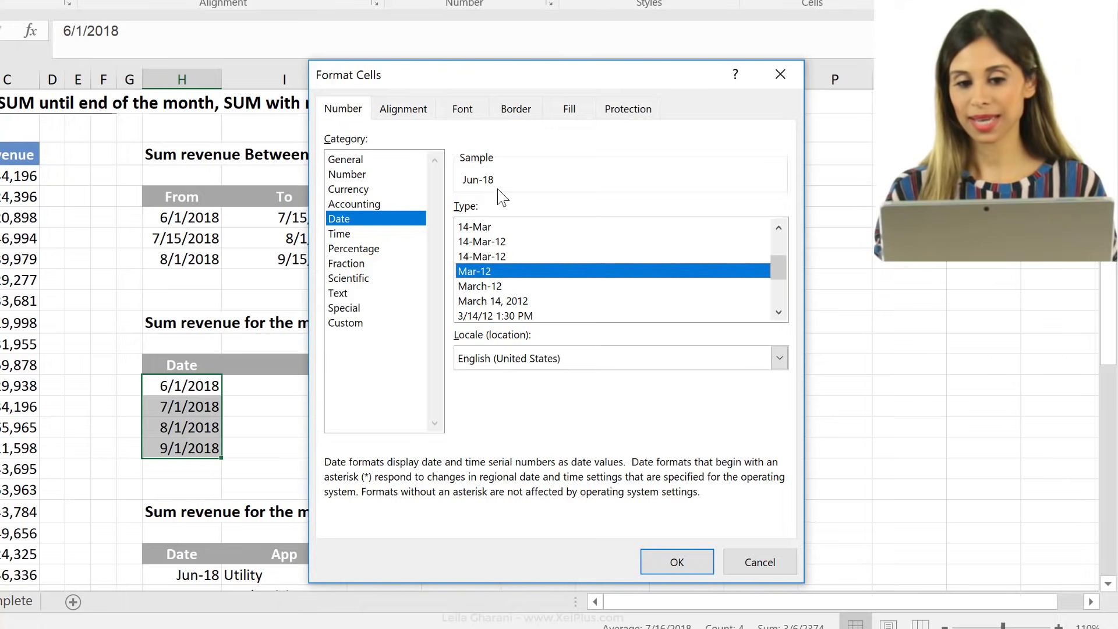
click(667, 556)
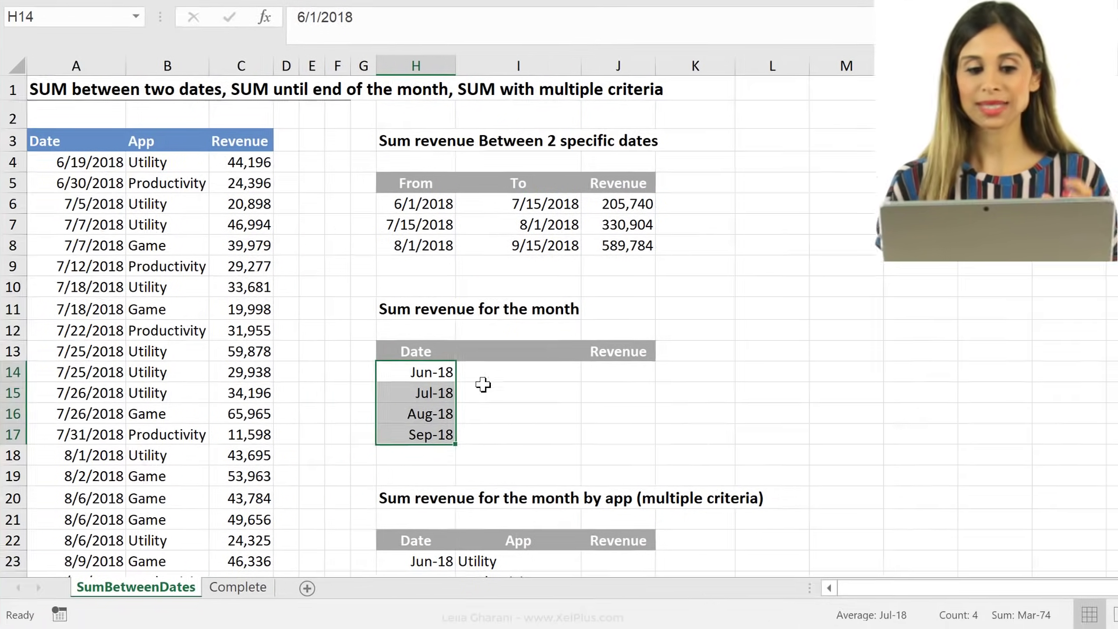
click(347, 385)
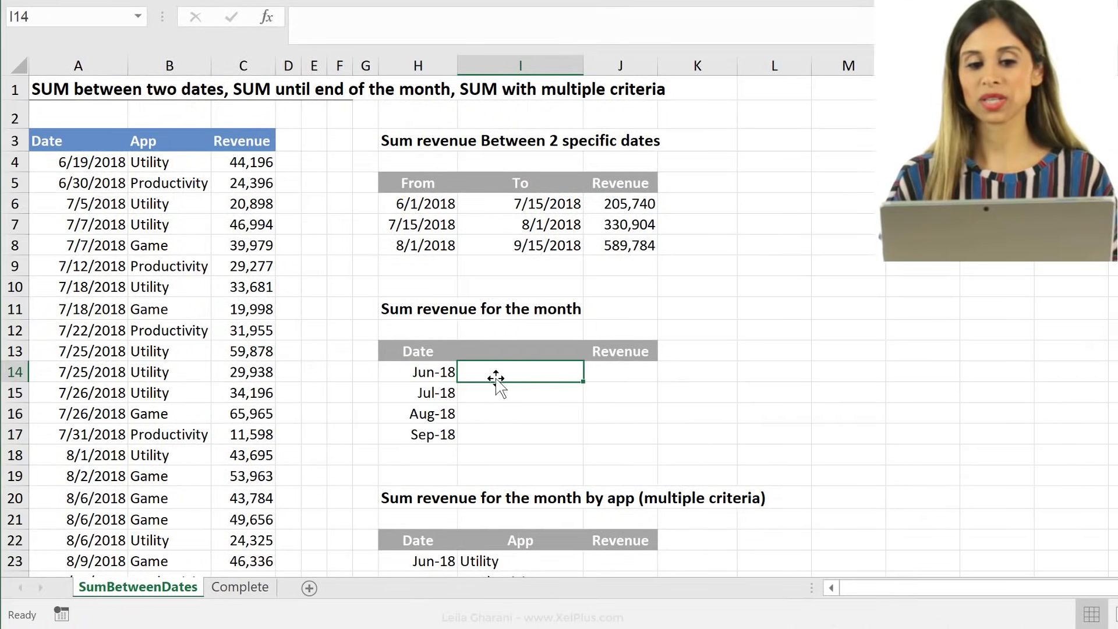
click(630, 372)
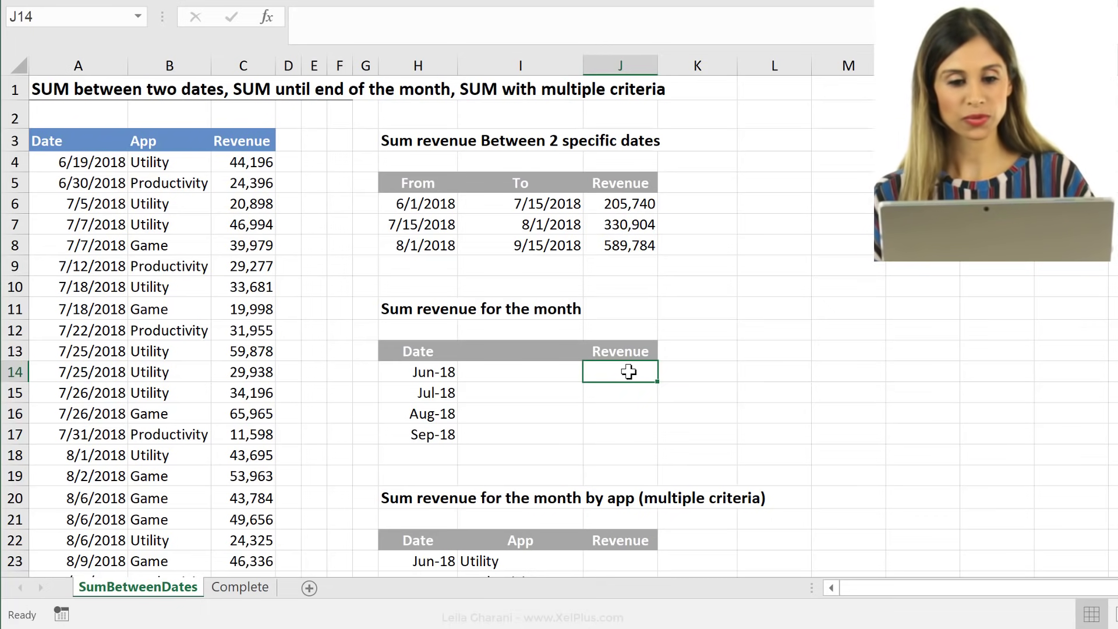
click(398, 373)
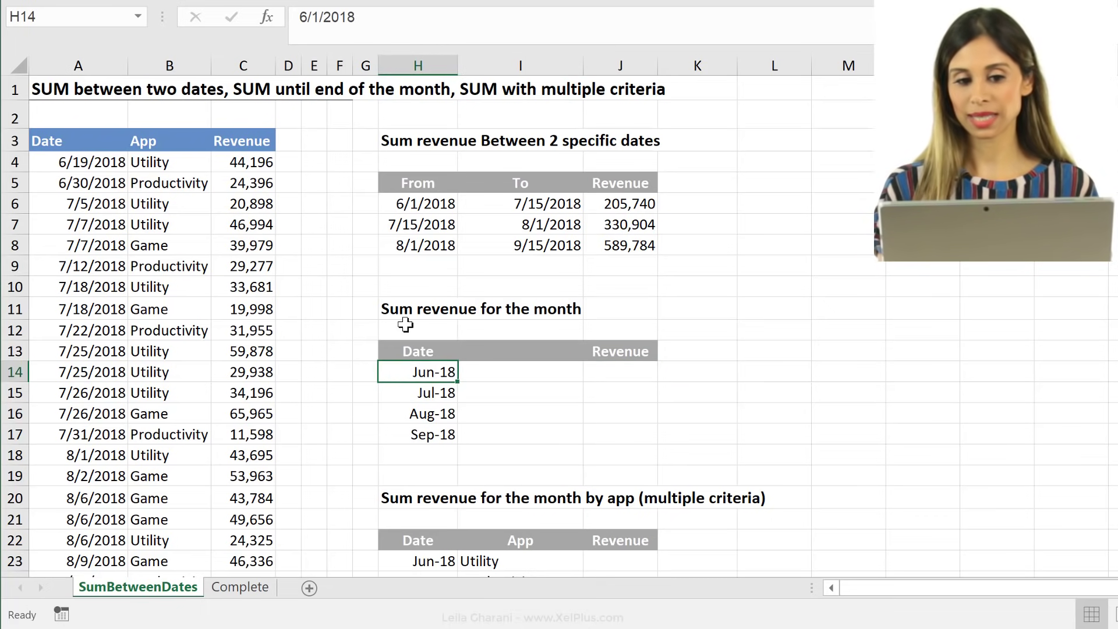
click(487, 208)
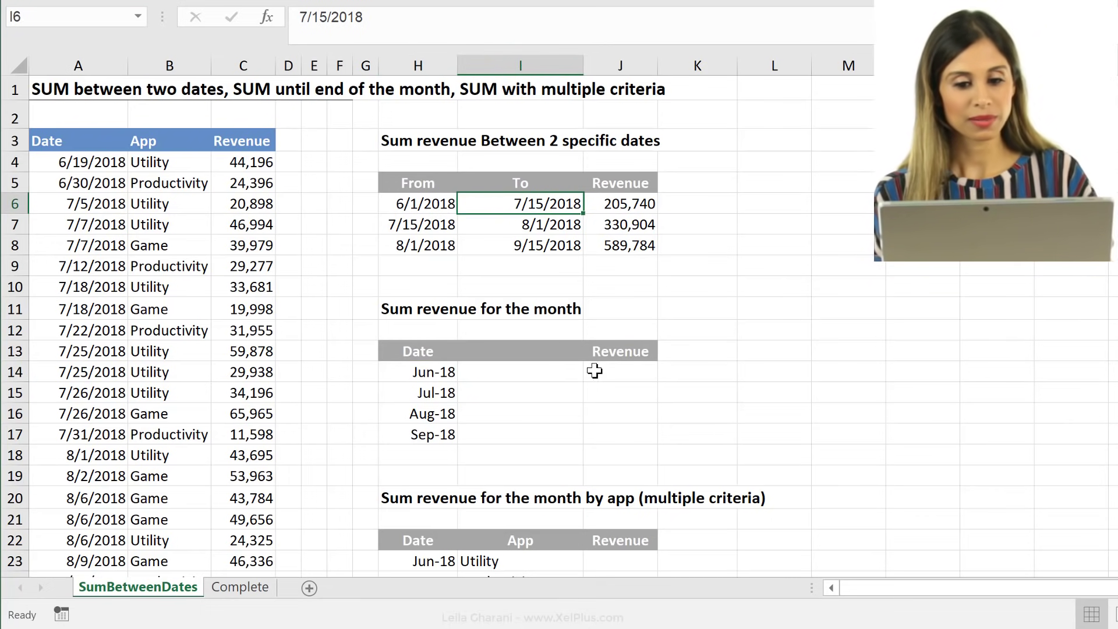
Enter =EOMONTH(H14,0) in K14 to get June's month-end date
click(676, 375)
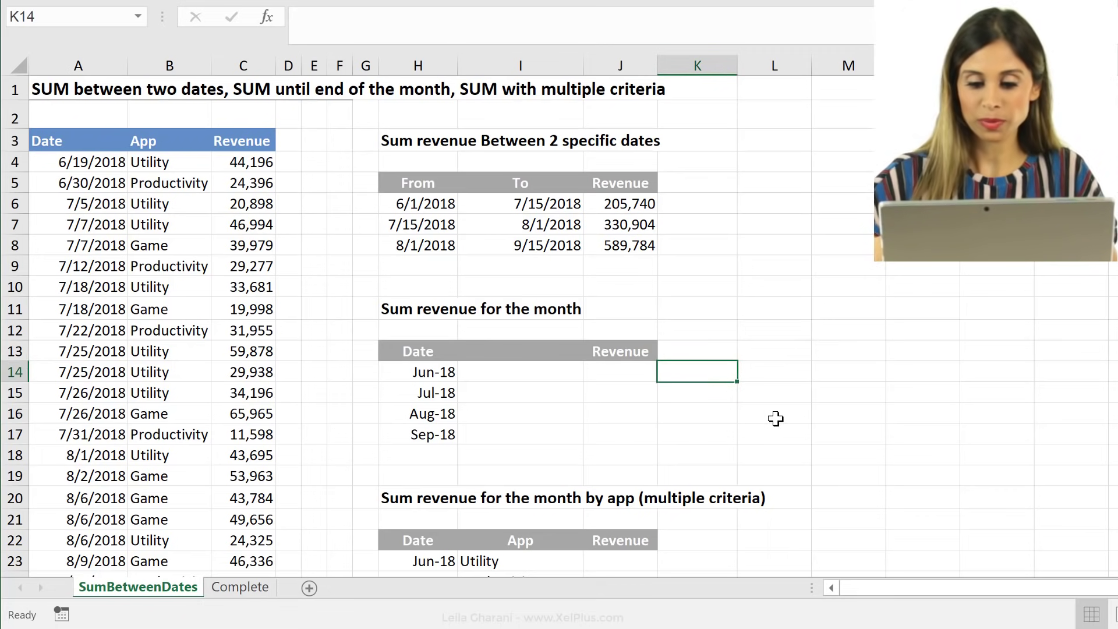
text(=eo)
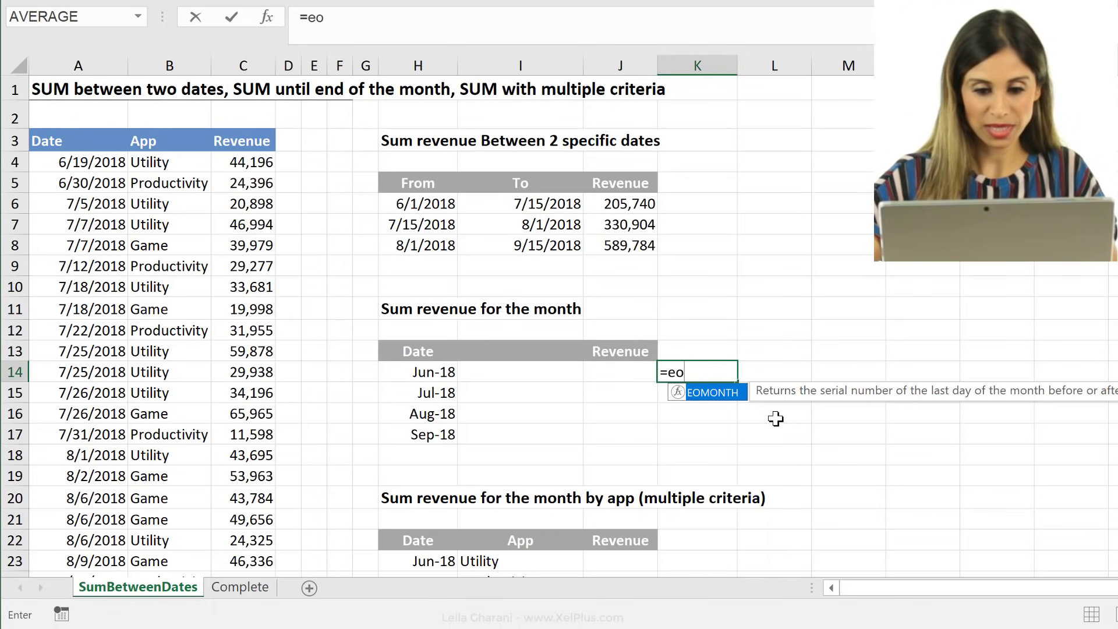
key(Tab)
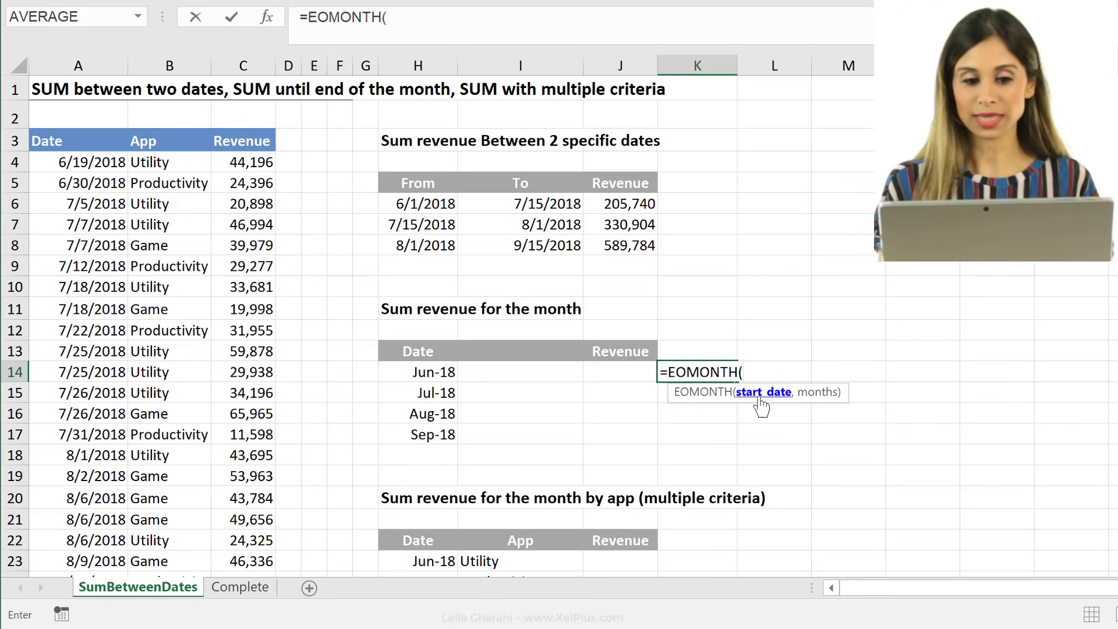
click(419, 373)
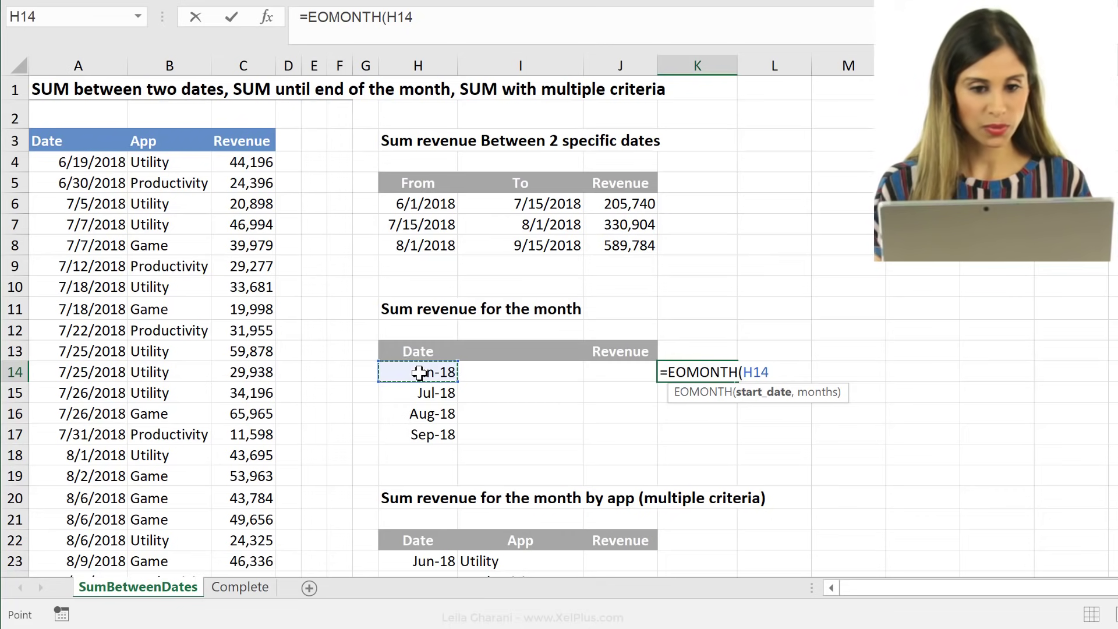
text(,)
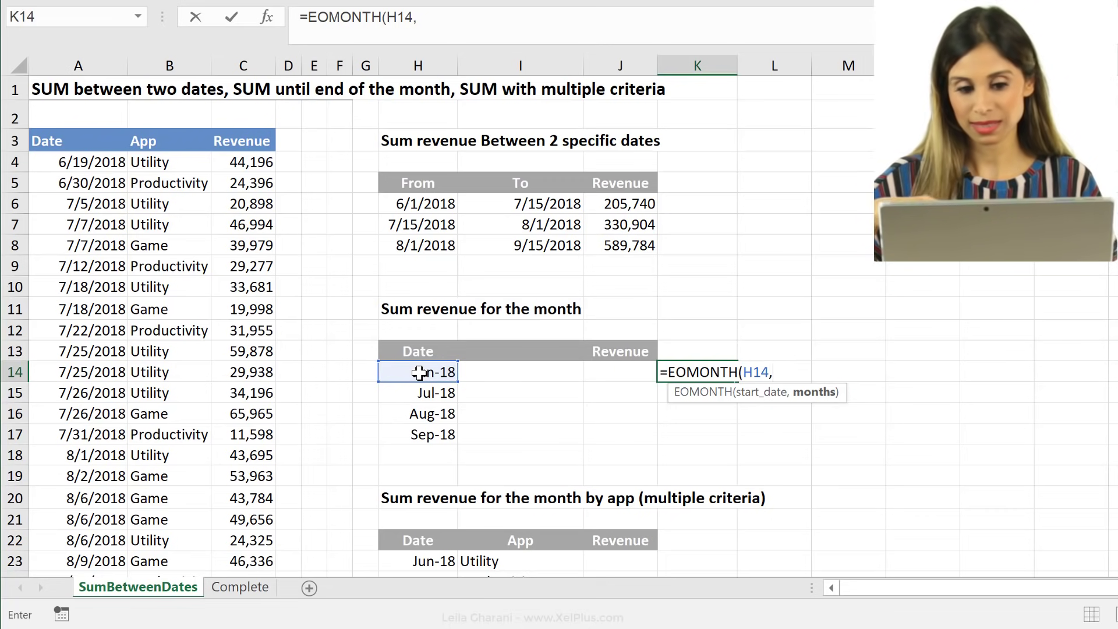
text(0)
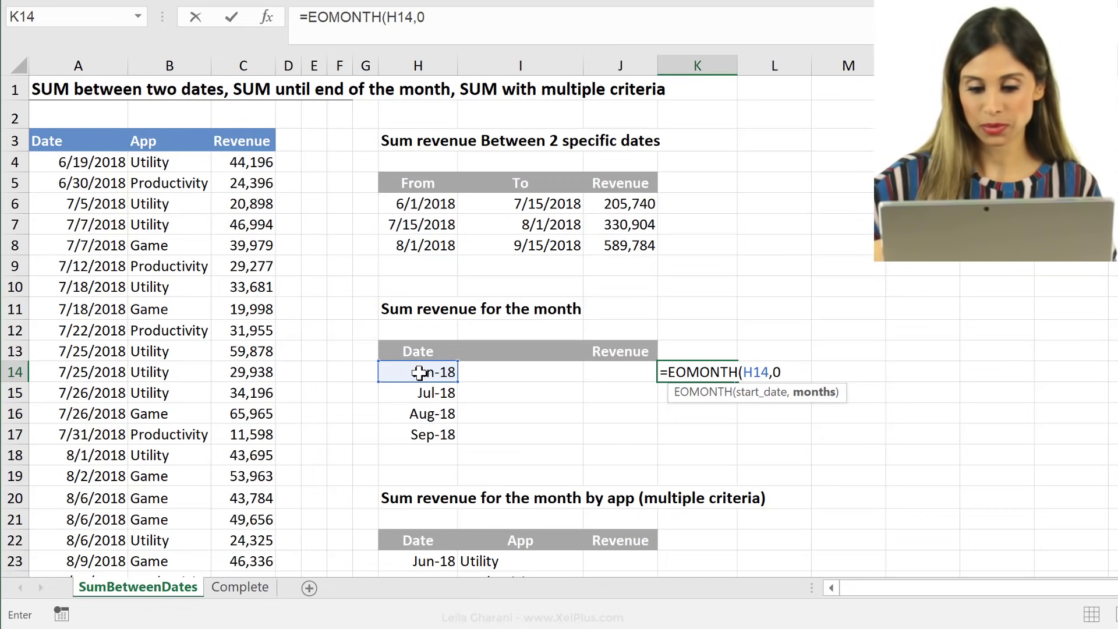
text())
key(ctrl+Return)
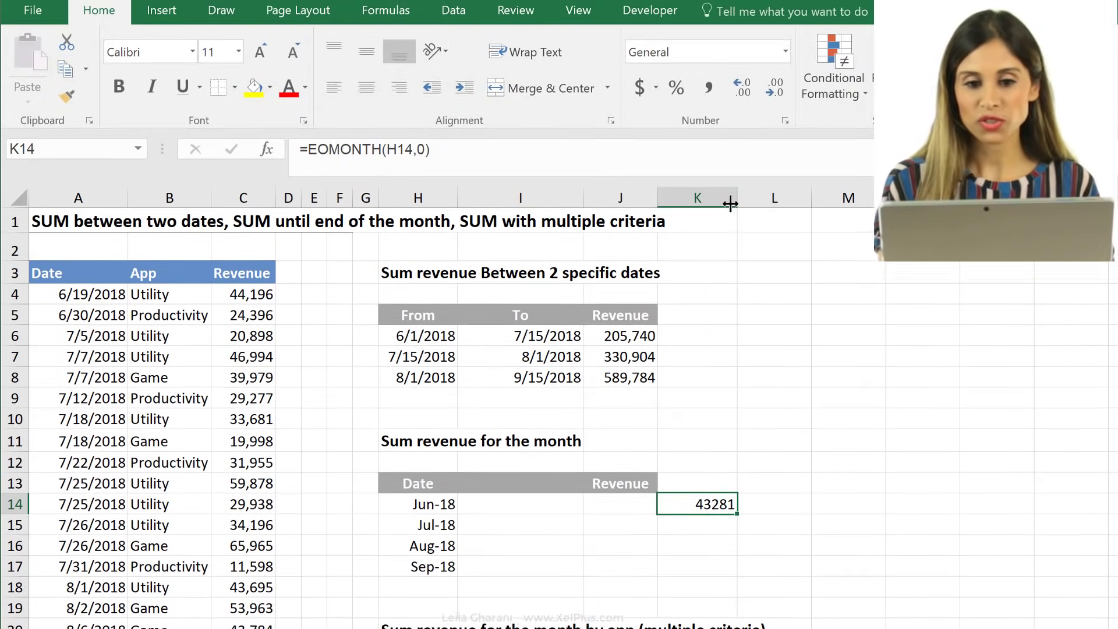
Format K14 as Short Date and fill it to K17, showing 6/30/2018 through 9/30/2018
click(785, 53)
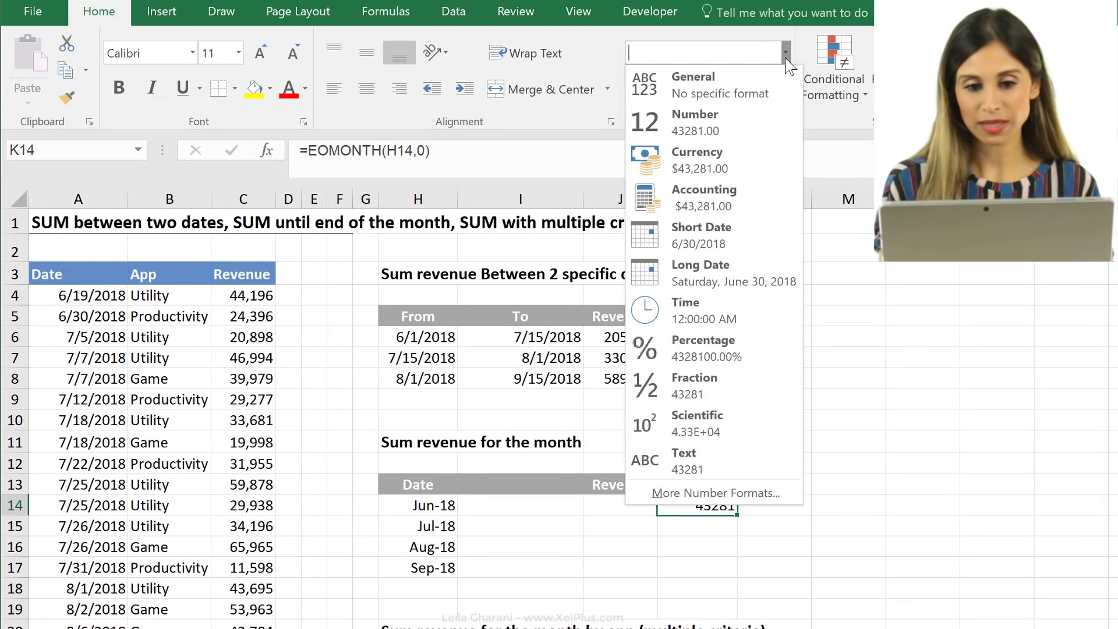
click(728, 246)
drag(738, 516, 725, 573)
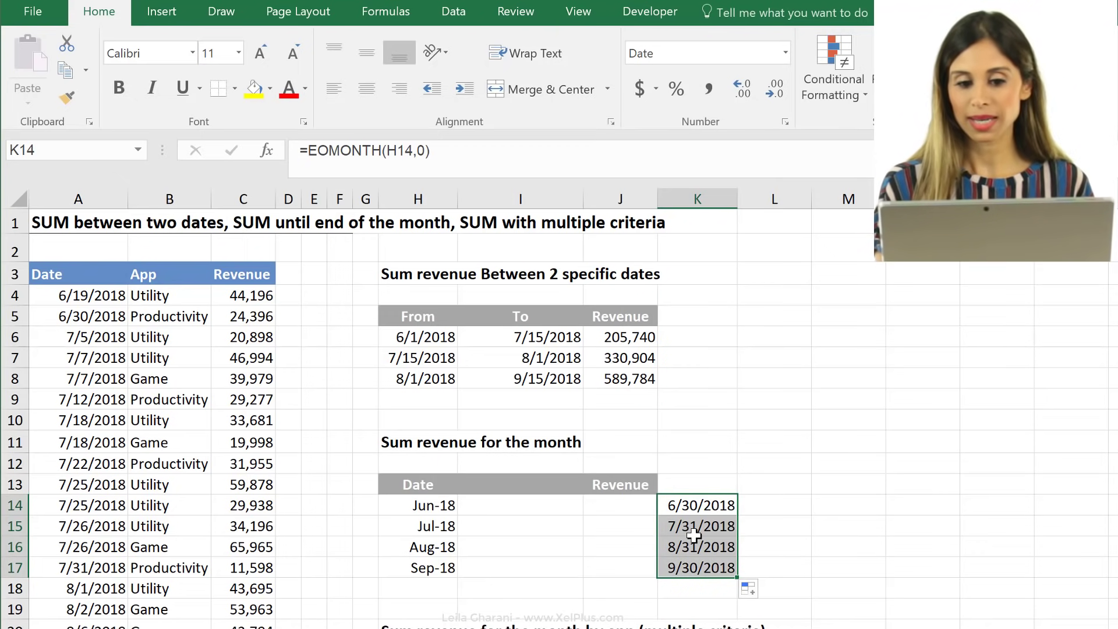
key(Down)
key(Down)
key(Down)
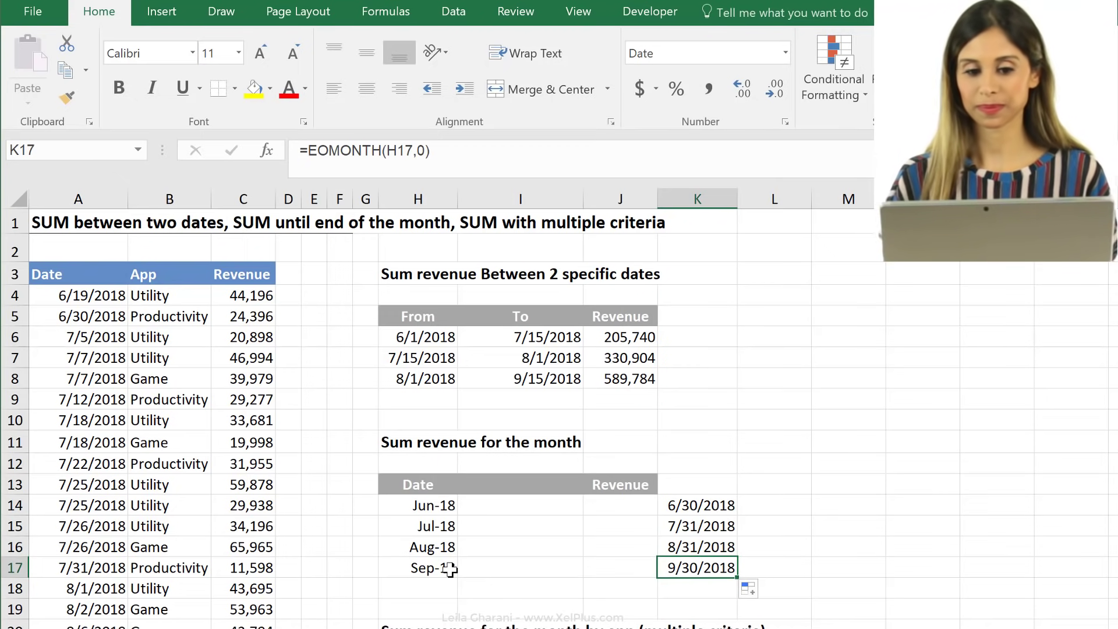
Start a SUMIFS in J14 with the locked revenue range $C$4:$C$33
click(612, 509)
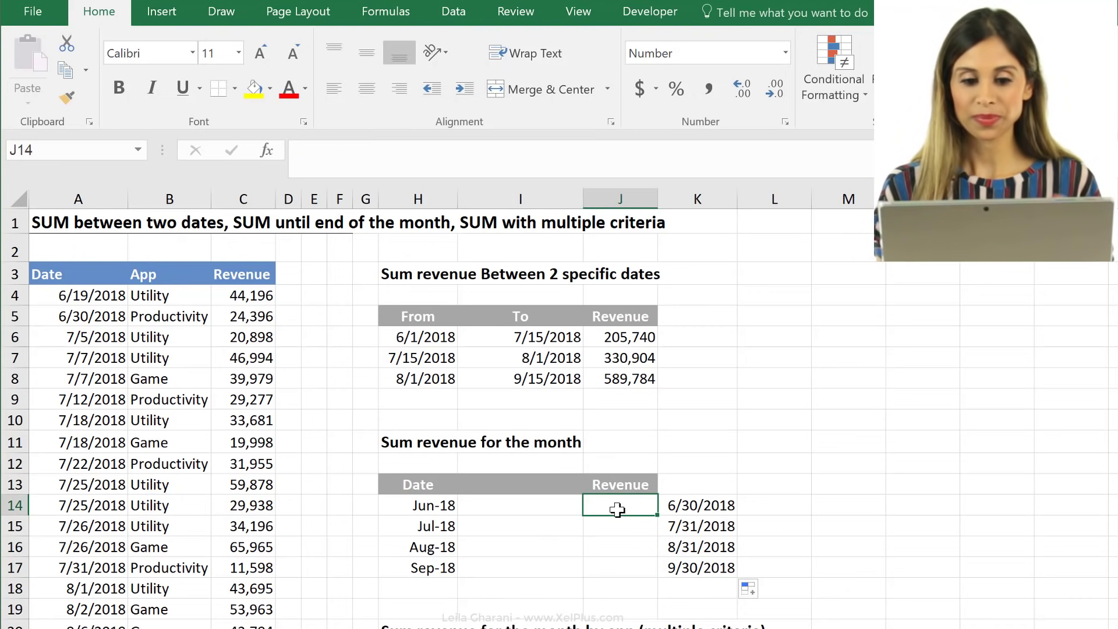
text(=su)
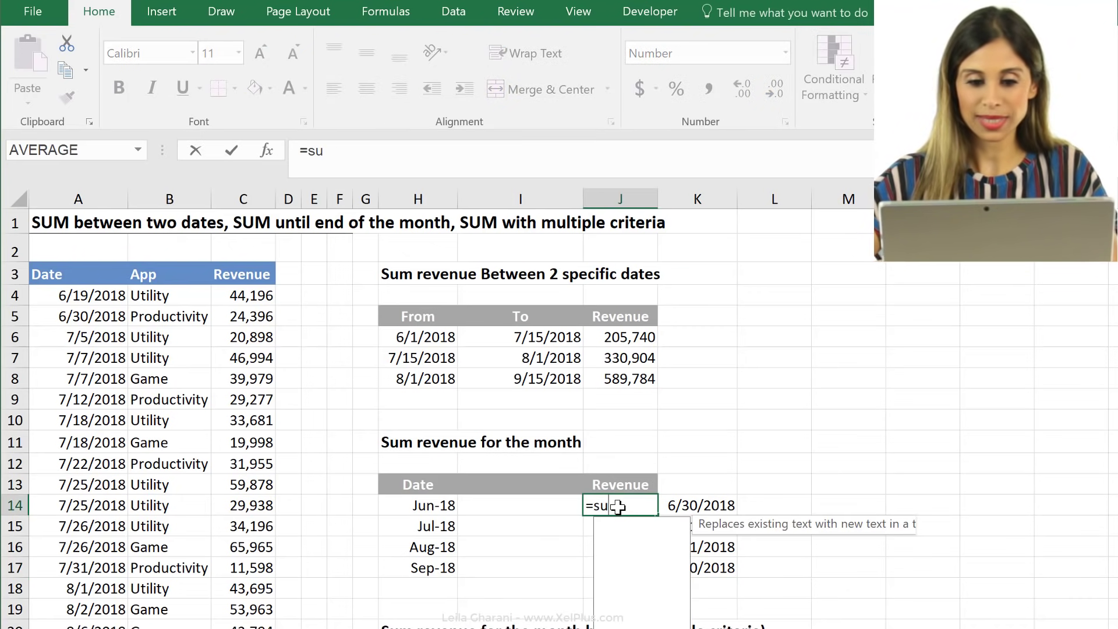
text(mifs()
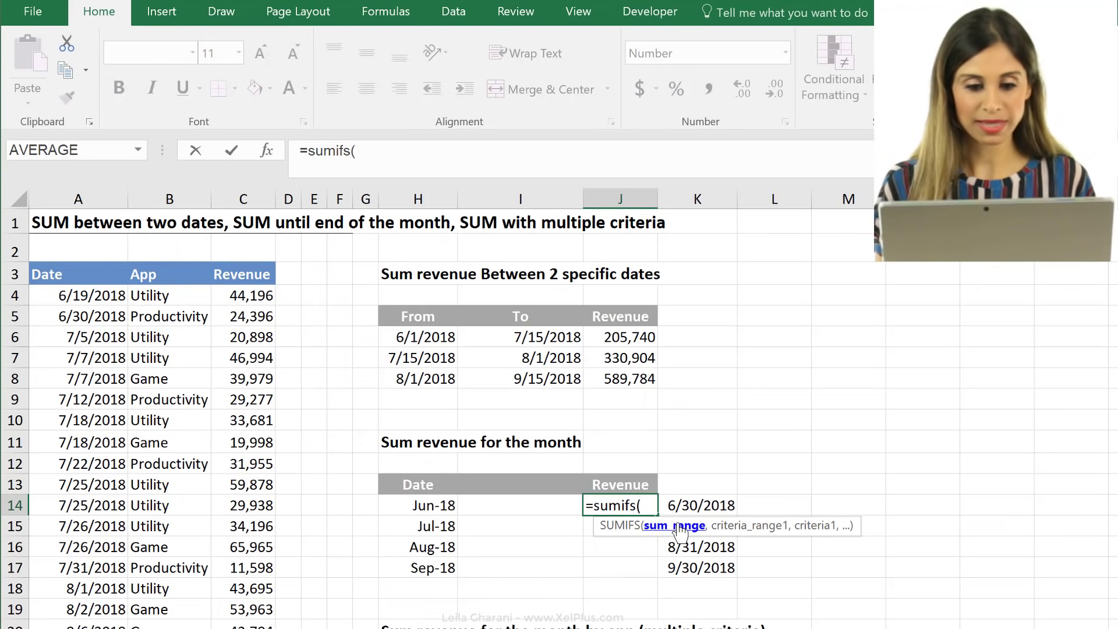
click(260, 295)
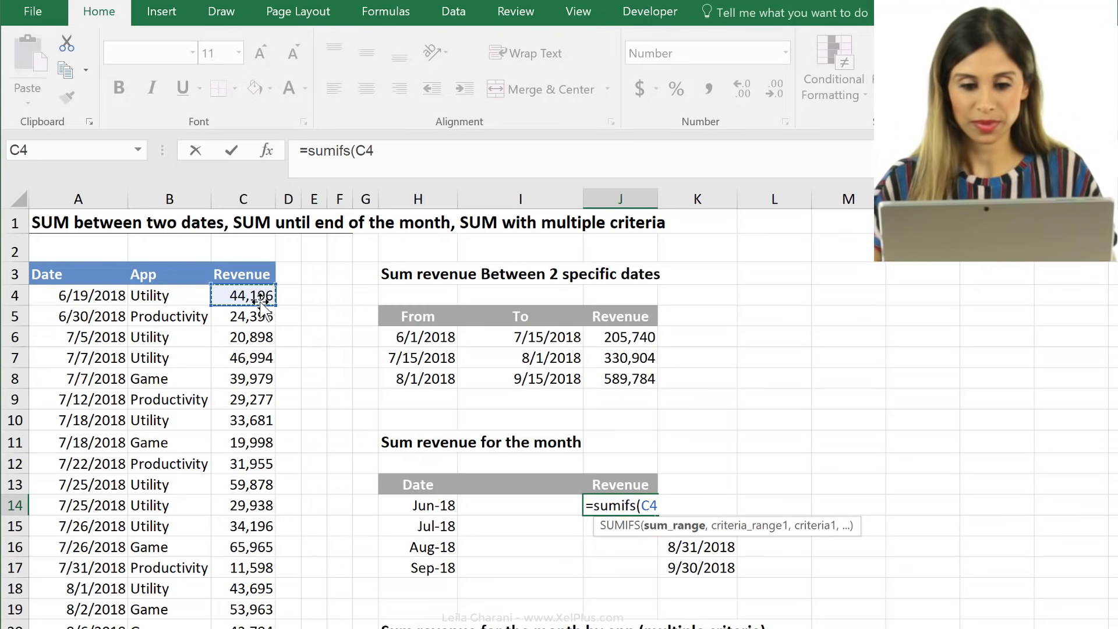
key(ctrl+shift+Down)
key(F4)
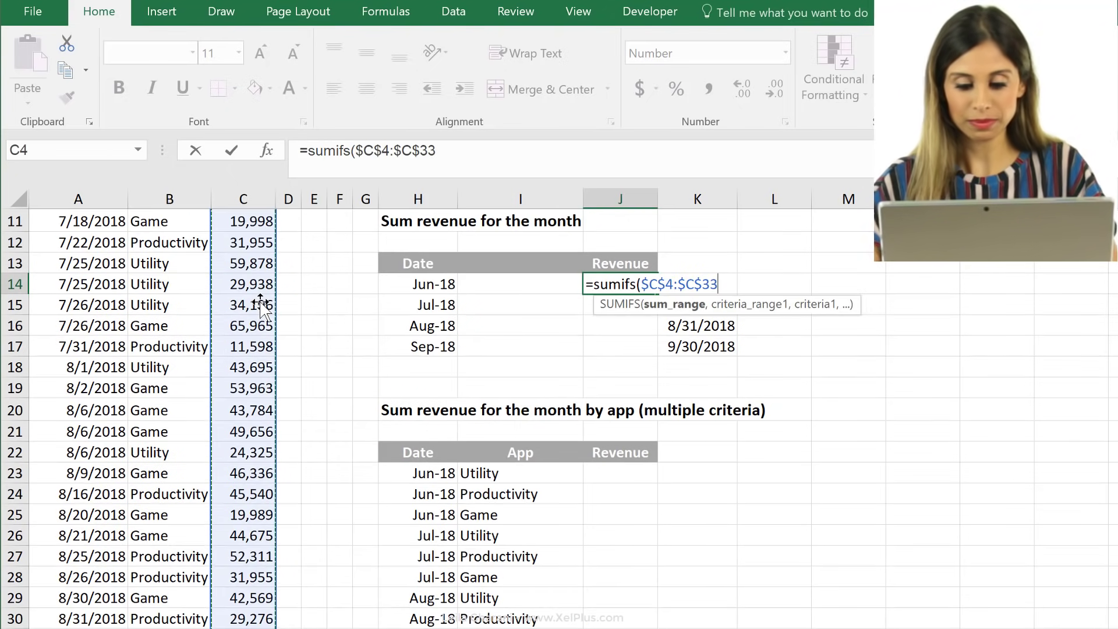
text(,)
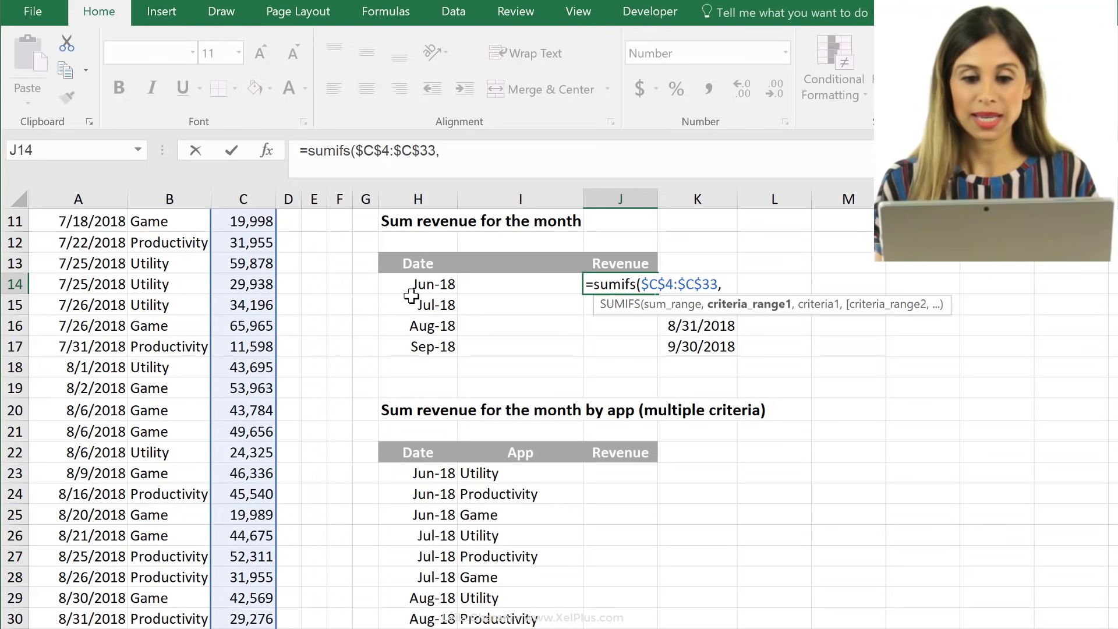
Add the criterion range $A$4:$A$33 with ">="&H14 for the Jun-18 start date
click(69, 284)
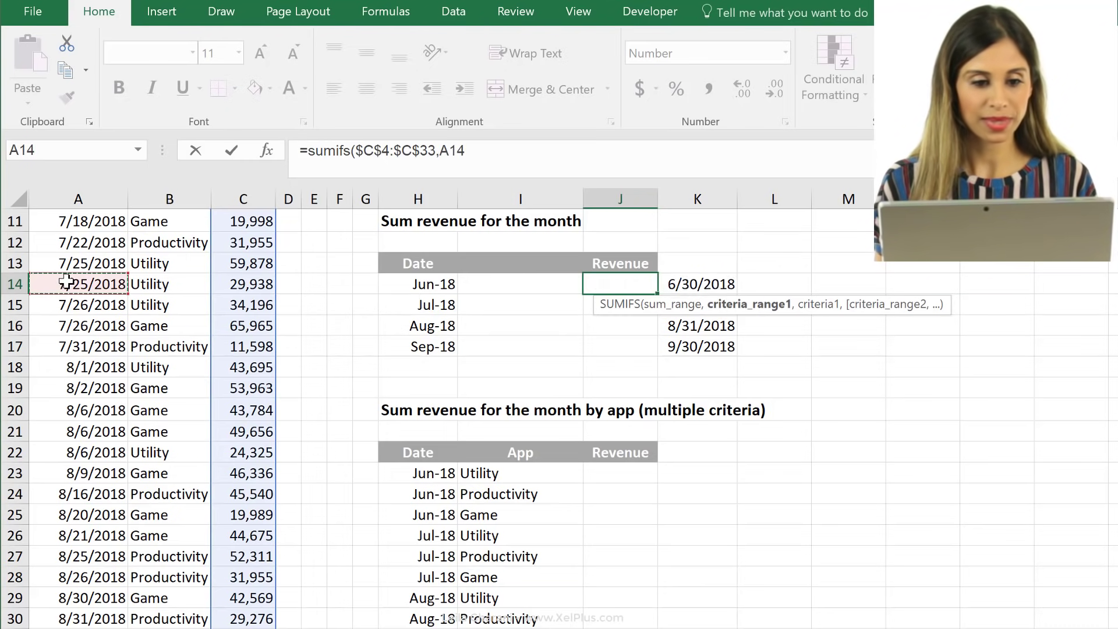
scroll(66, 281, up, 4)
click(73, 295)
key(ctrl+shift+Down)
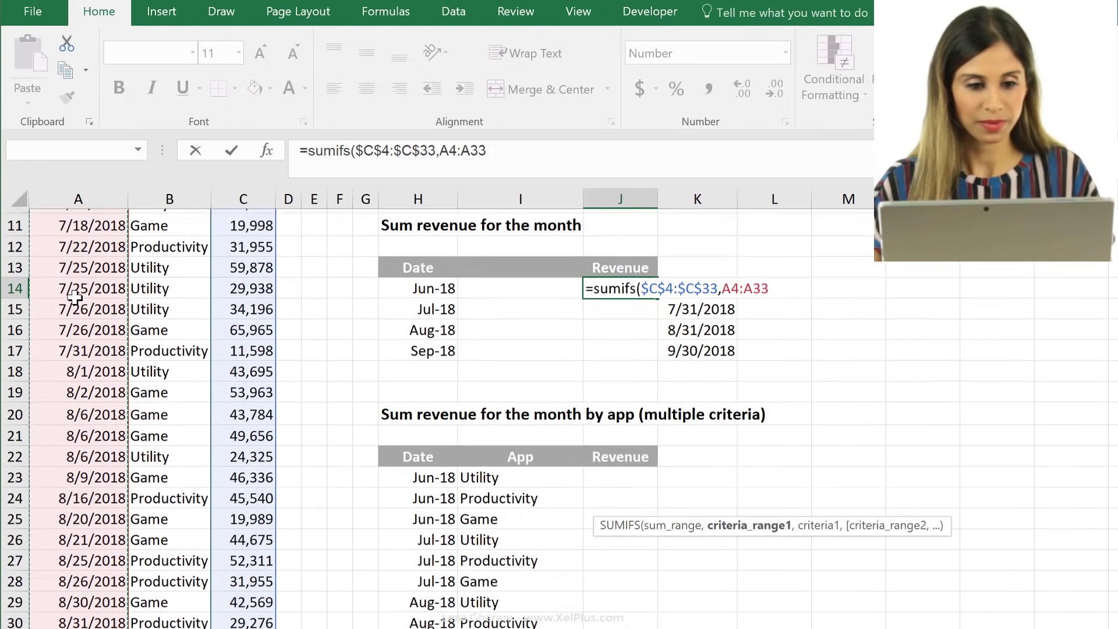
key(F4)
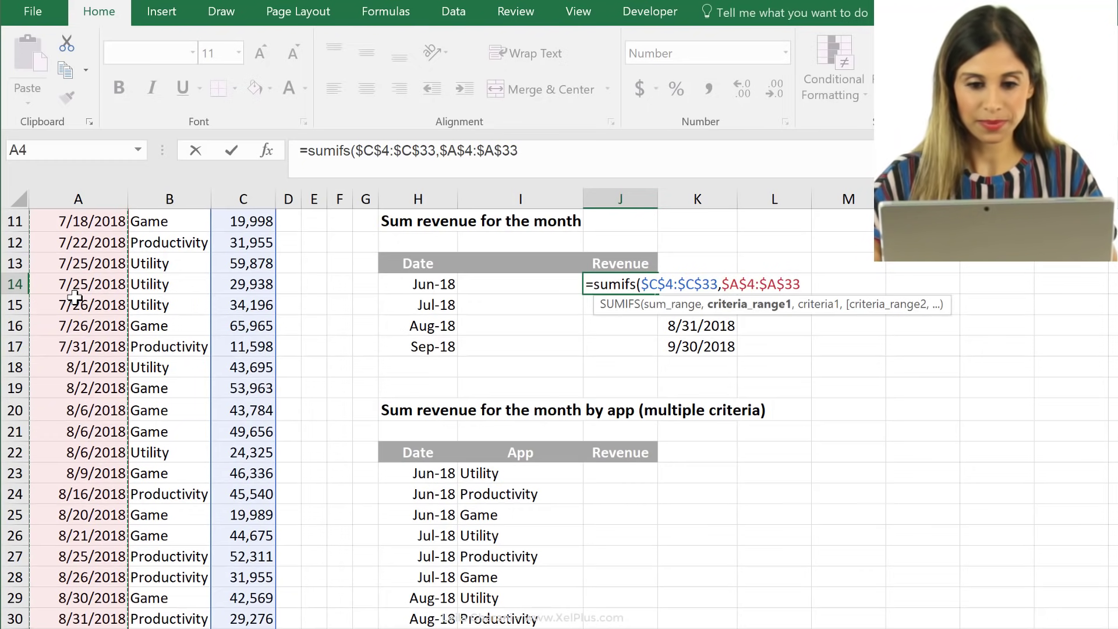
text(,">)
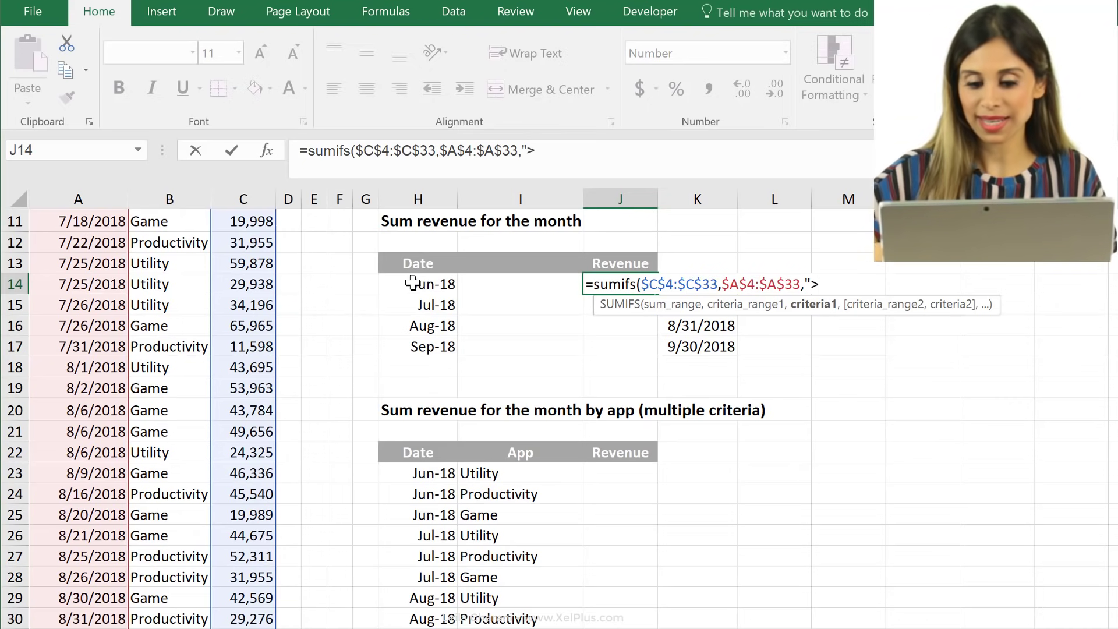
text(=")
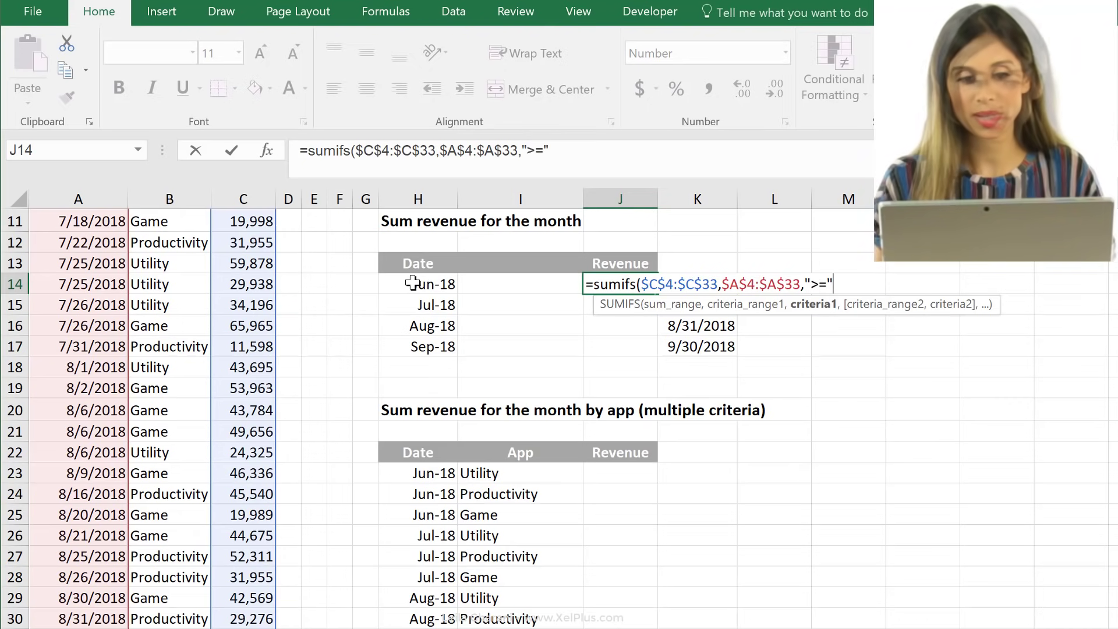
text(&)
click(413, 284)
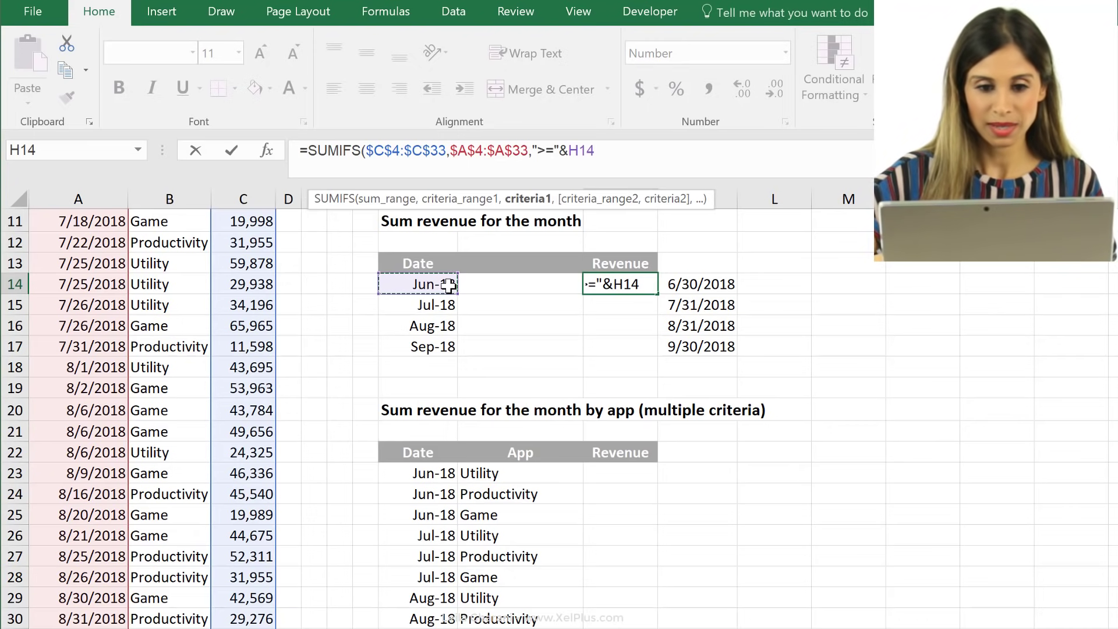
text(,)
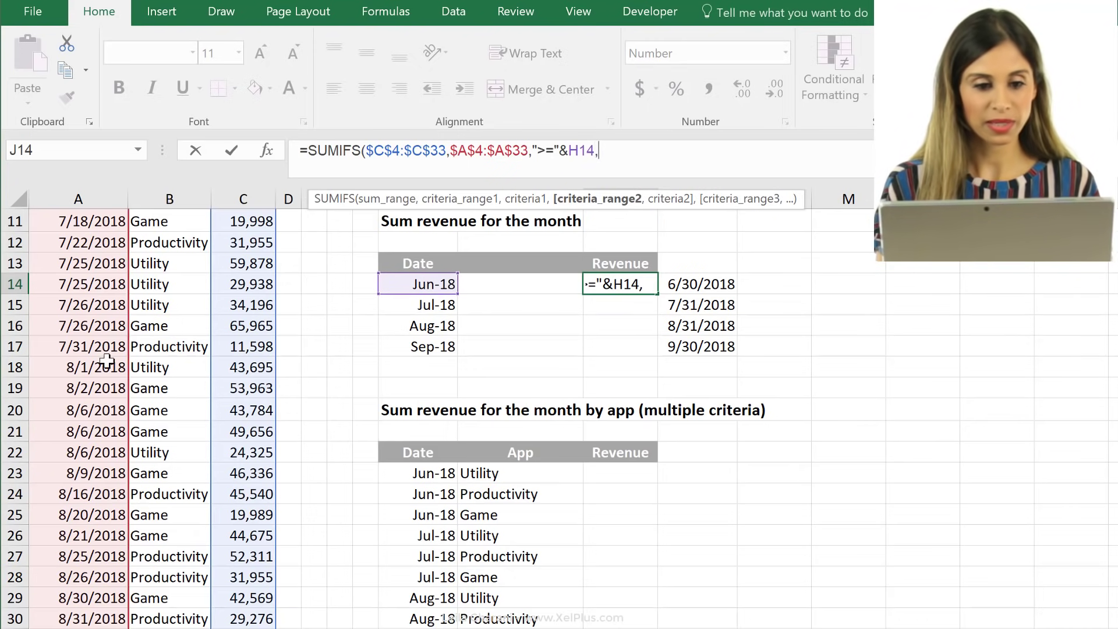
Add a second $A$4:$A$33 range with EOMONTH(H14,0) and commit, showing 24,396
click(87, 347)
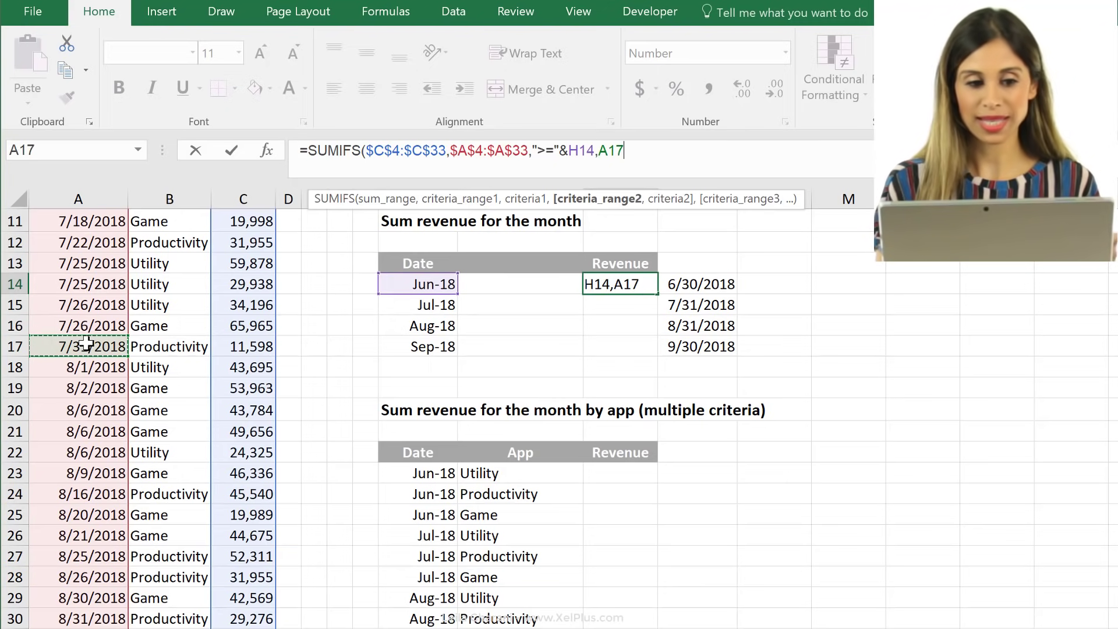
click(93, 309)
key(ctrl+Up)
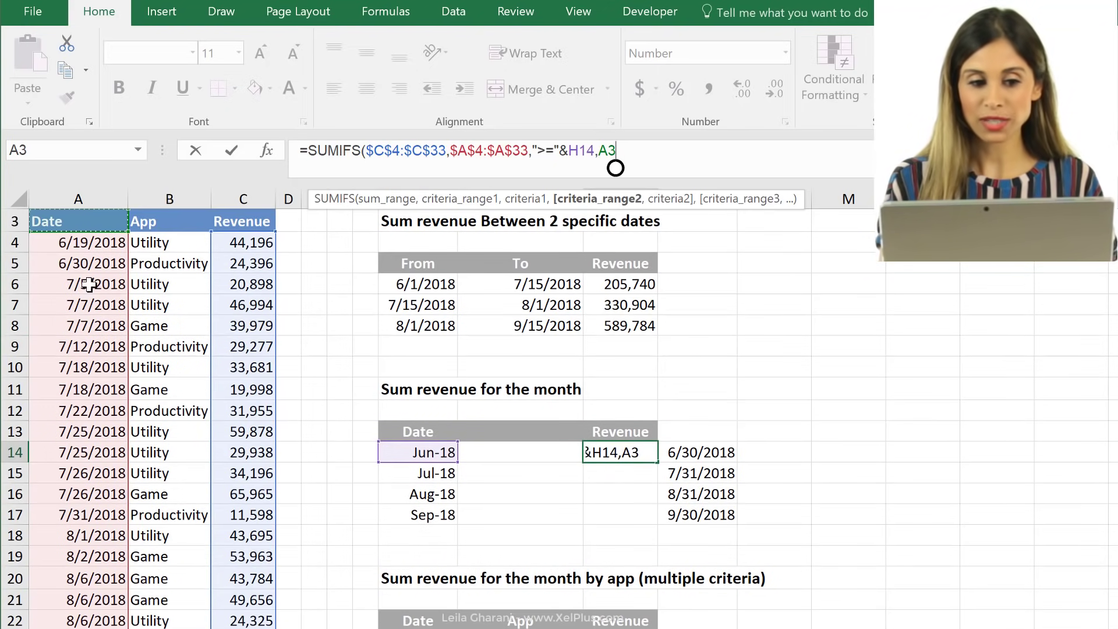
click(87, 242)
key(ctrl+shift+Down)
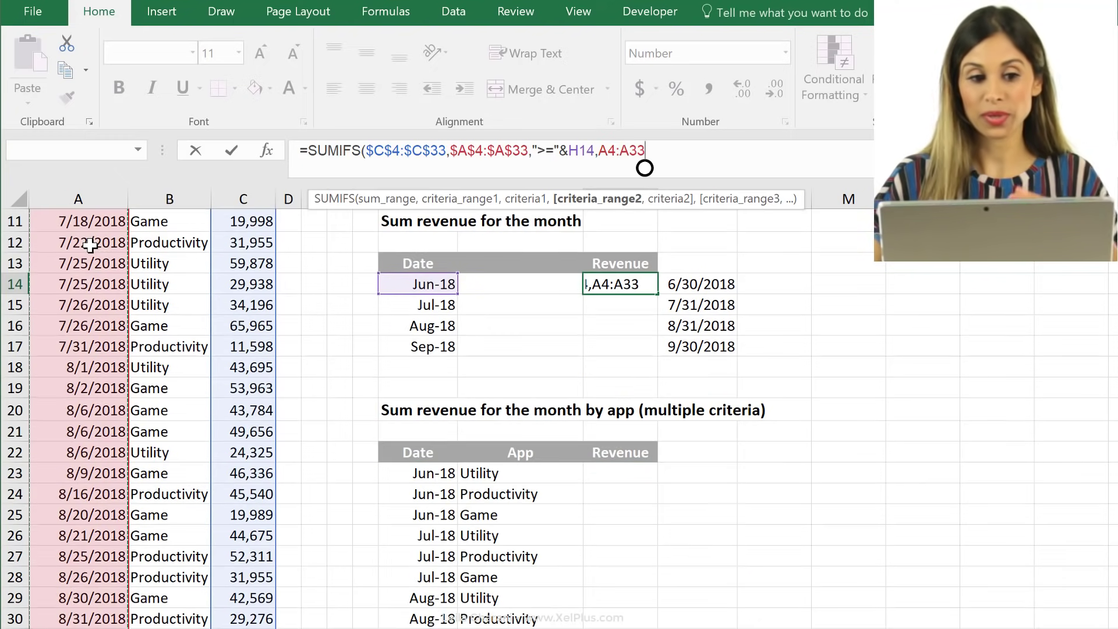
key(F4)
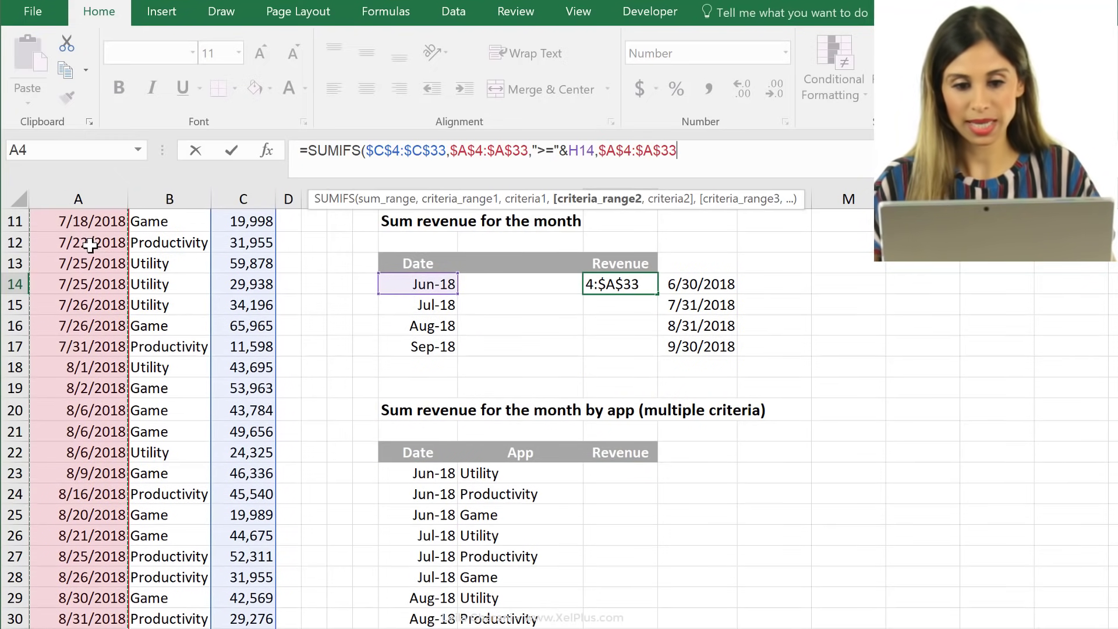
text(,)
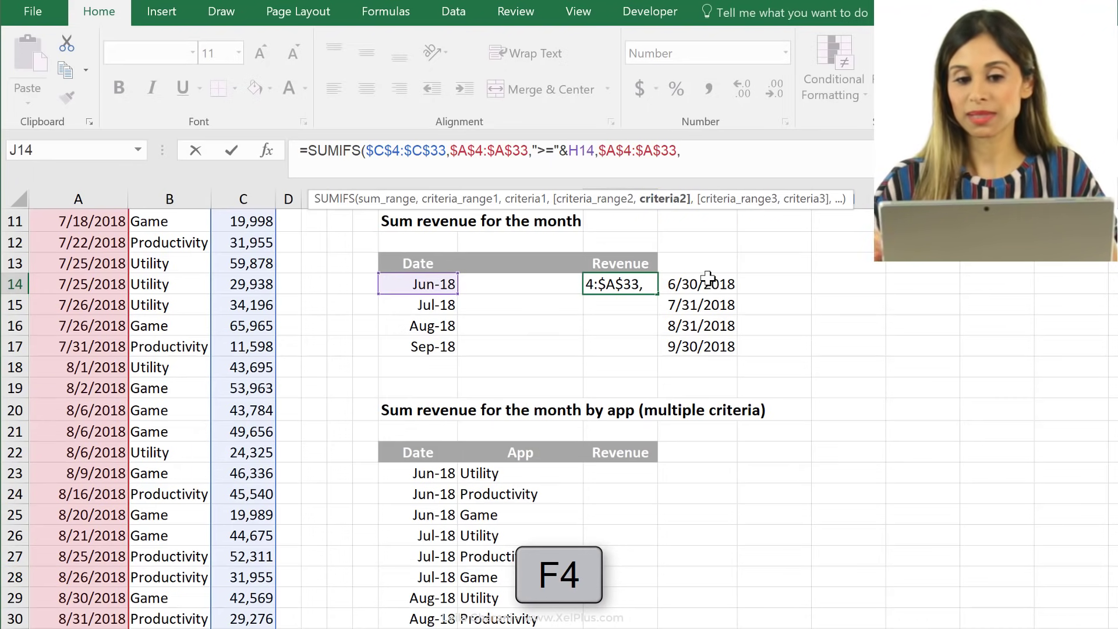
text(eo)
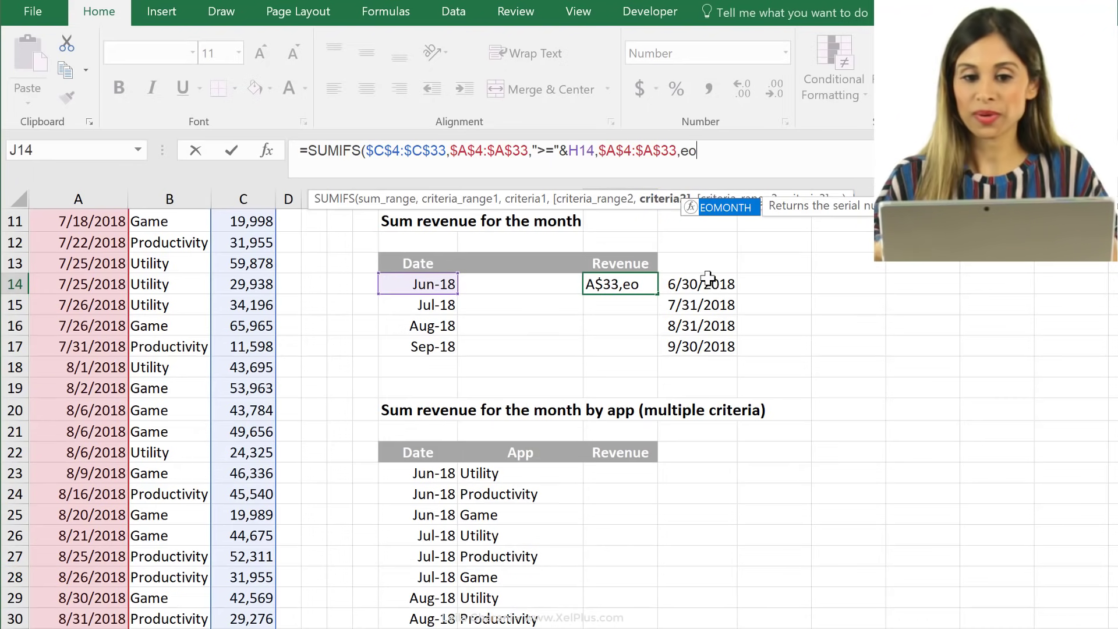
key(Tab)
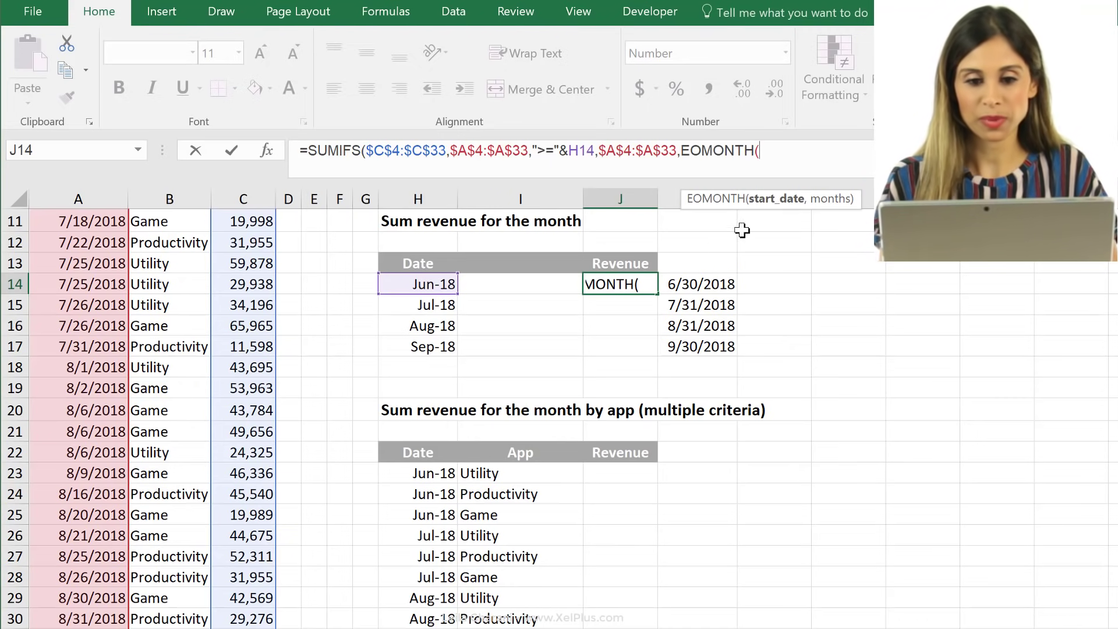
click(430, 286)
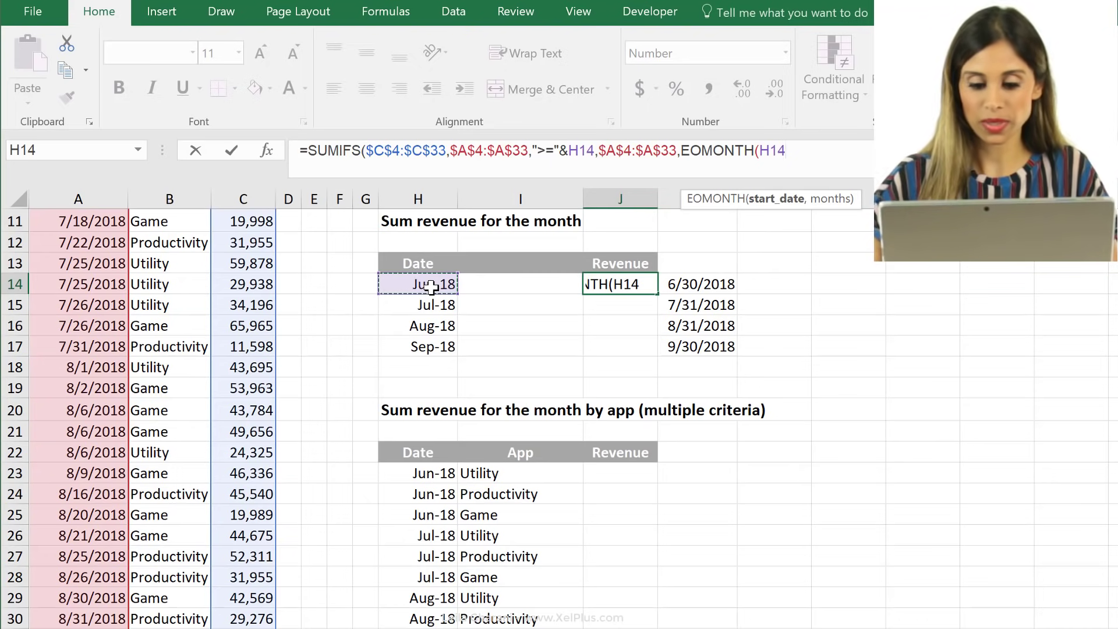
text(,0)))
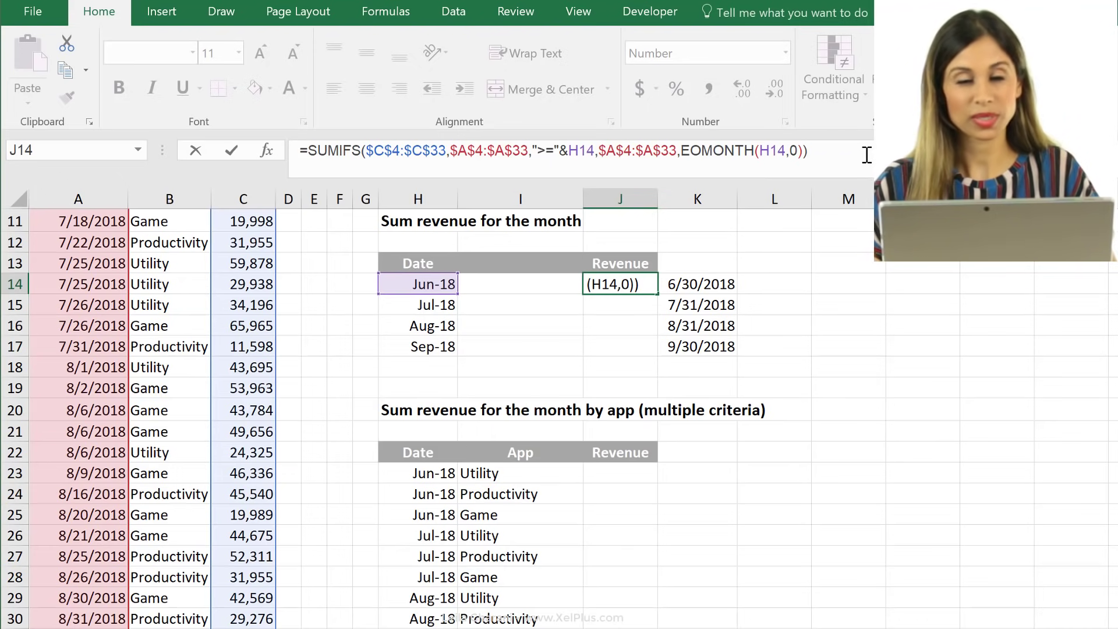
key(ctrl+Return)
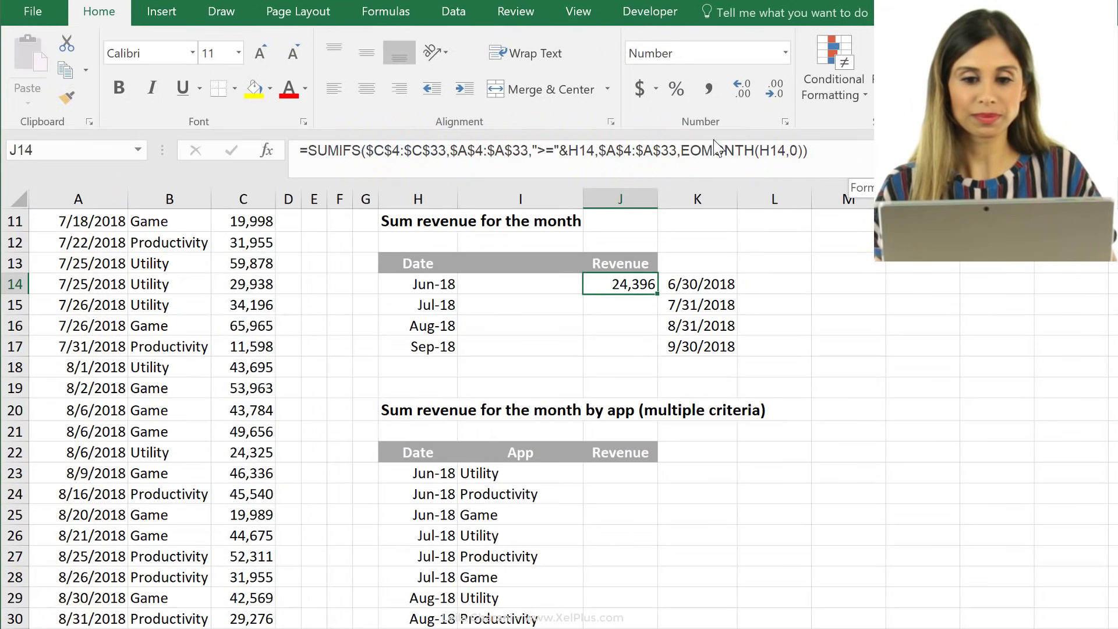
Insert "<="& before EOMONTH(H14,0) and fix the commas so J14 returns 68,592
click(683, 153)
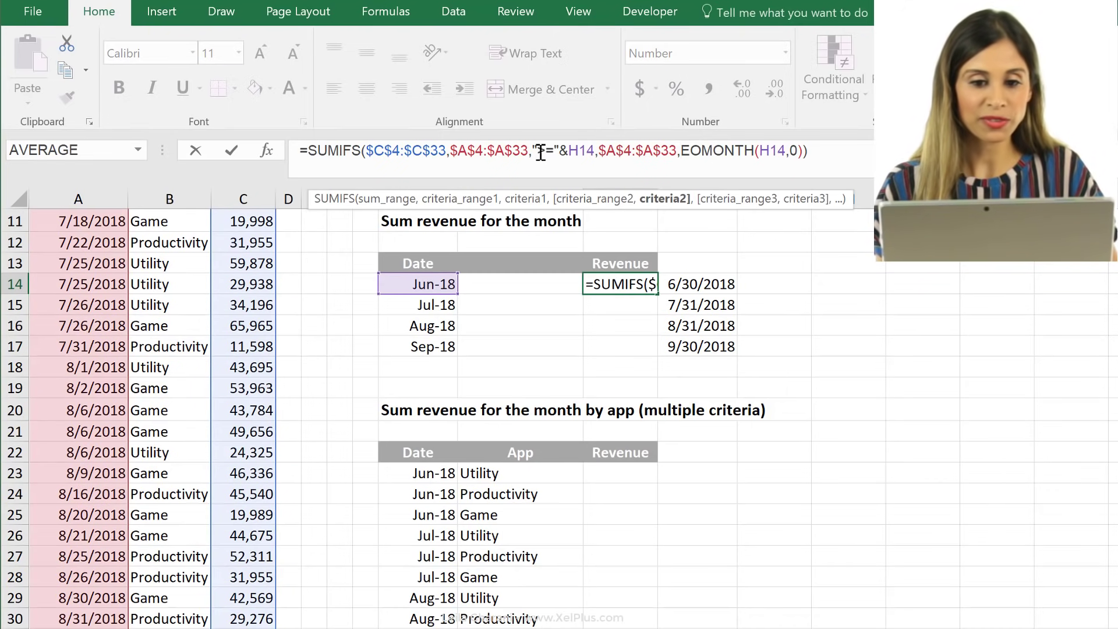
drag(540, 152, 554, 153)
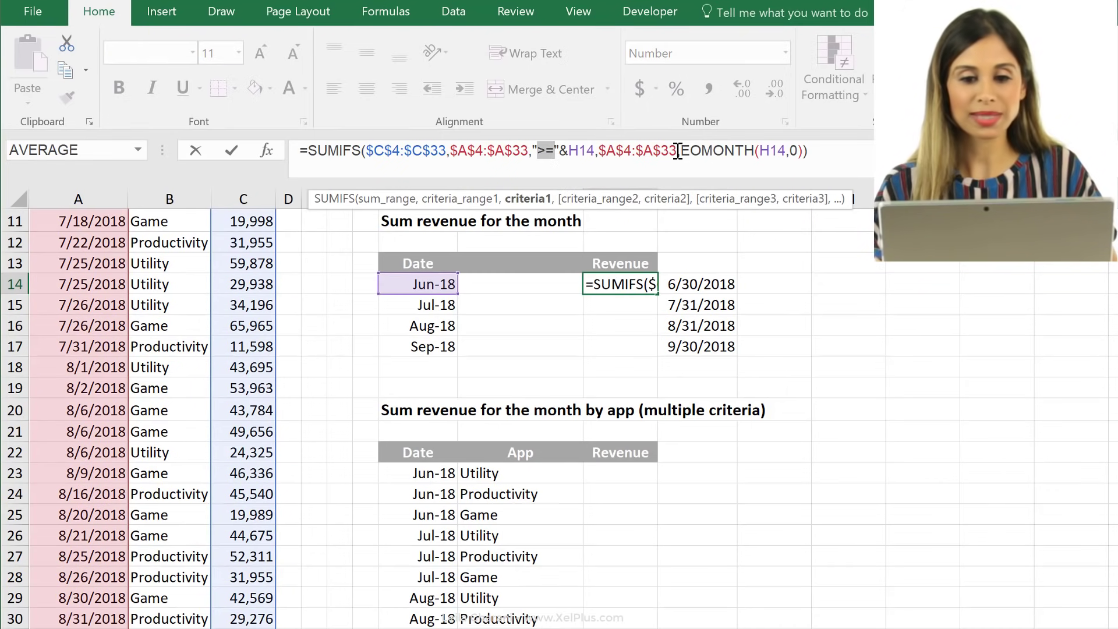
drag(678, 151, 800, 151)
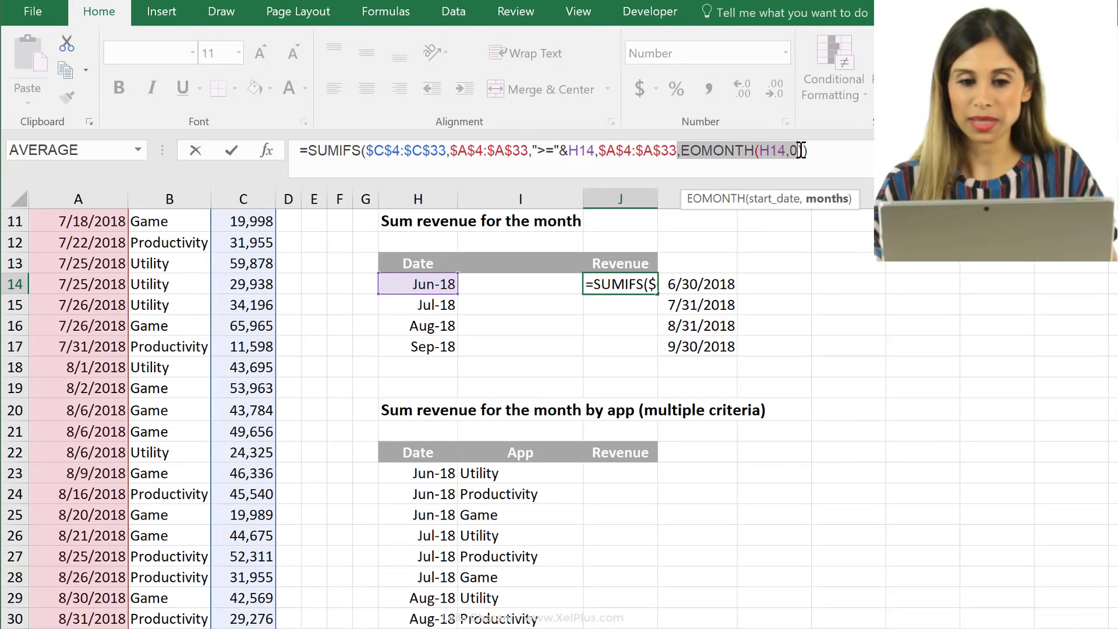
click(679, 151)
text(")
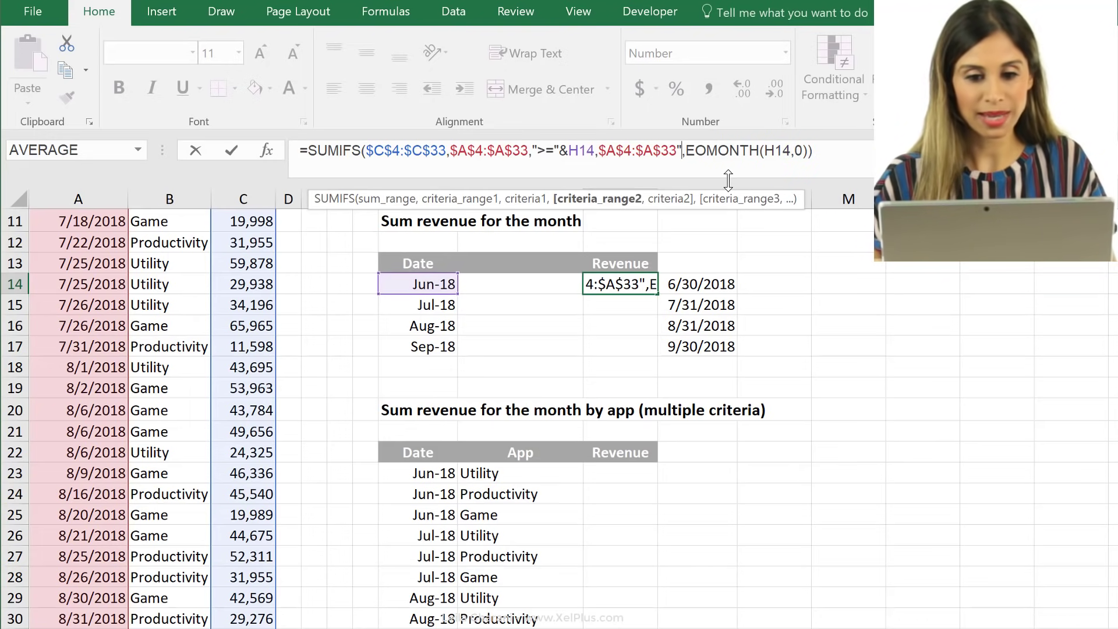
text(<)
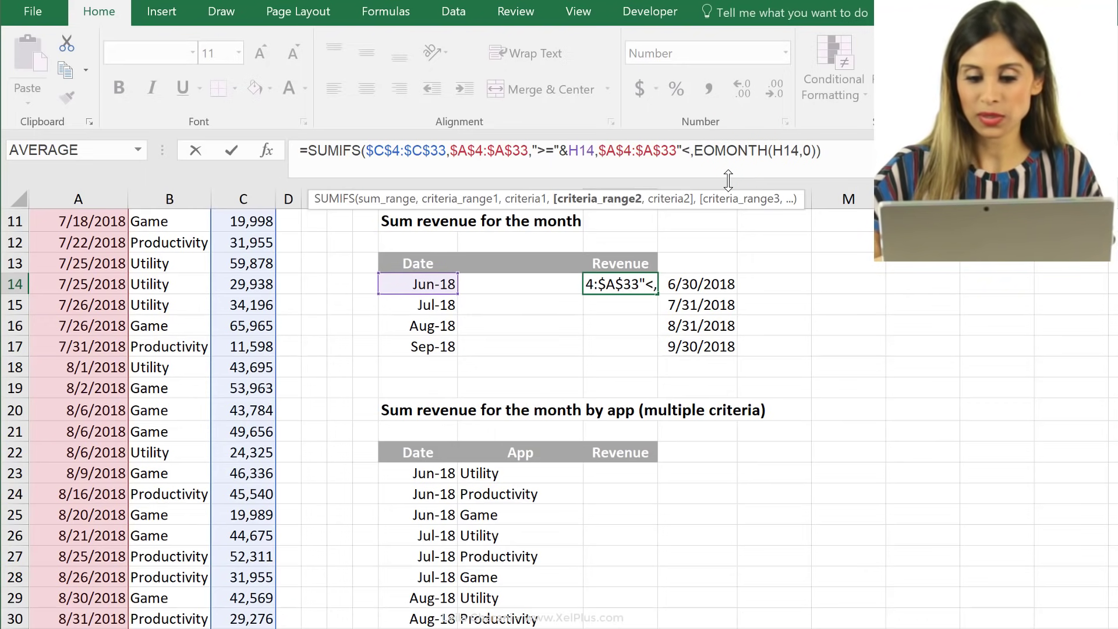
text(="&)
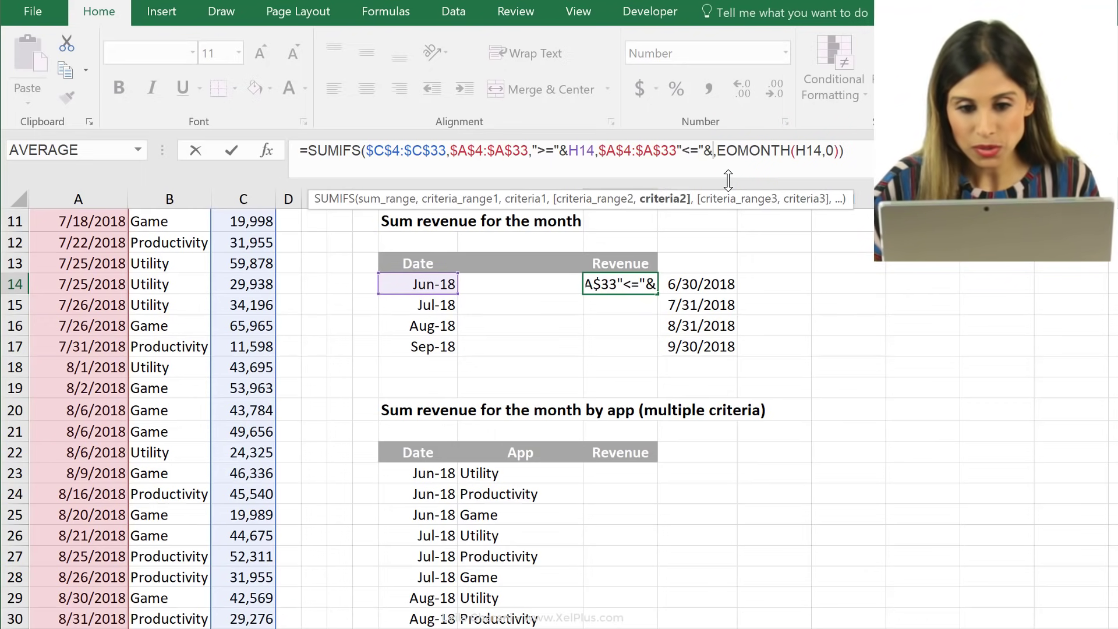
key(Delete)
key(Left)
key(Left)
key(Left)
key(Left)
key(Left)
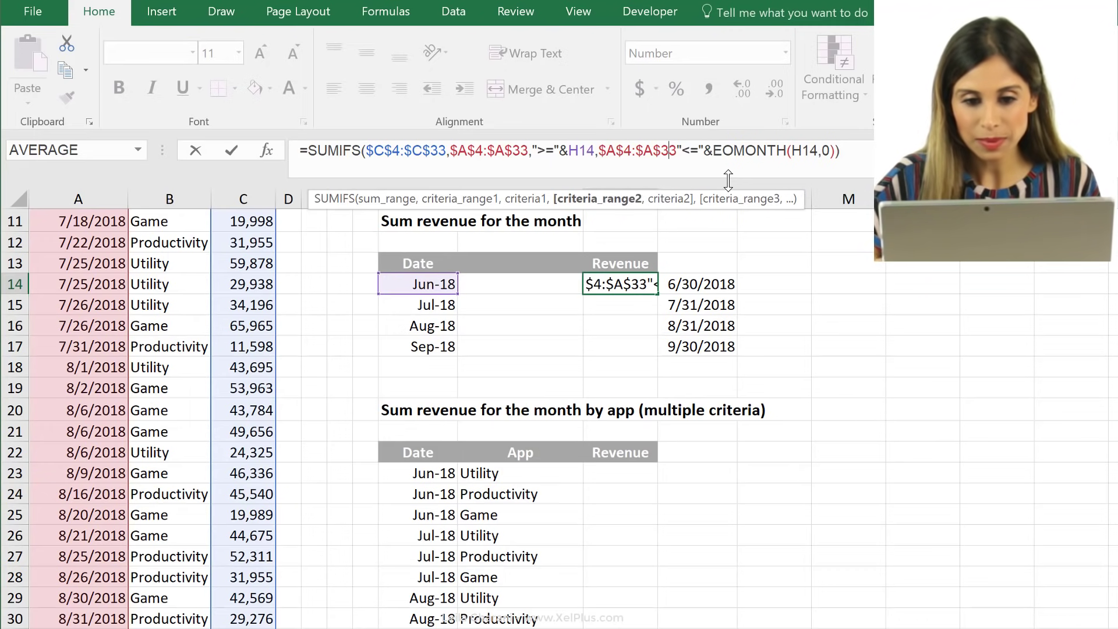
text(,)
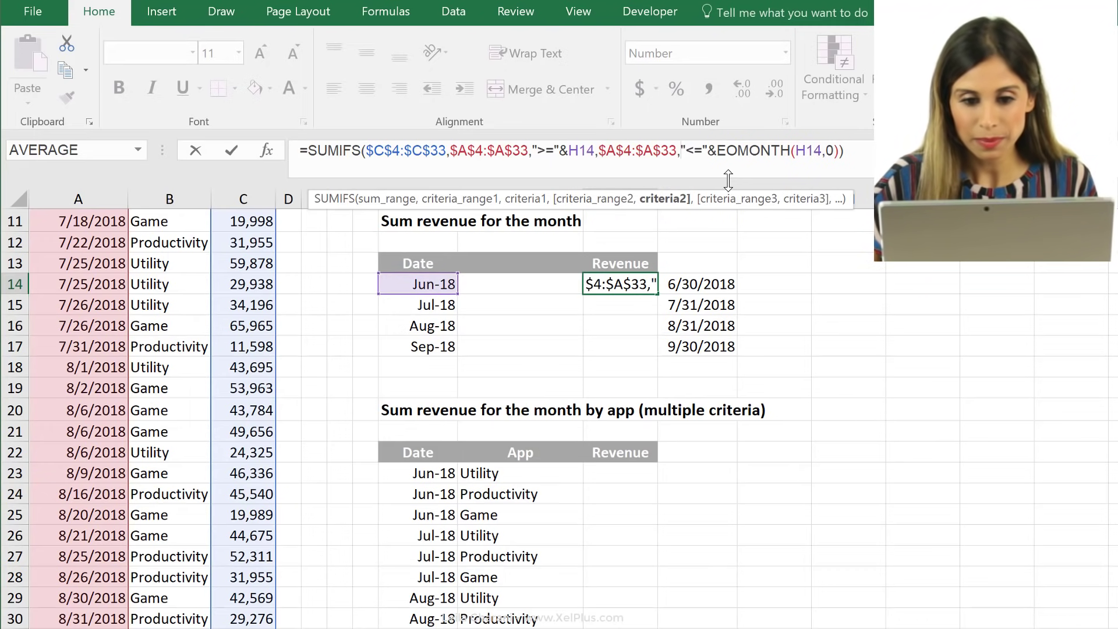
key(ctrl+Return)
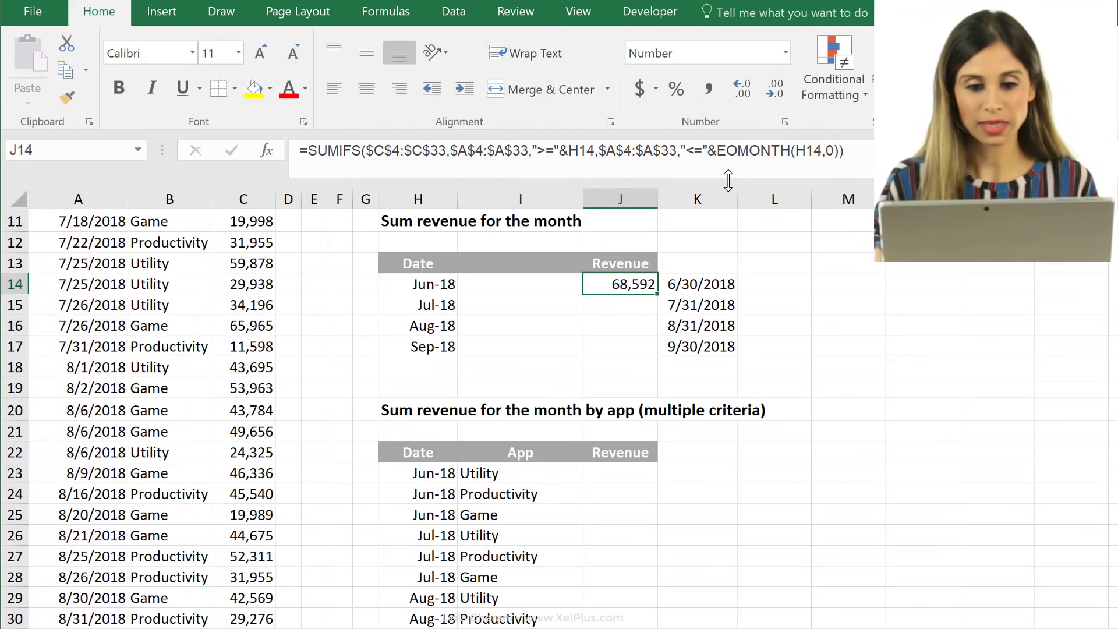
Fill the monthly formula to J17 (424,357, 528,074, 105,405) and check September's revenues
double_click(656, 295)
click(611, 348)
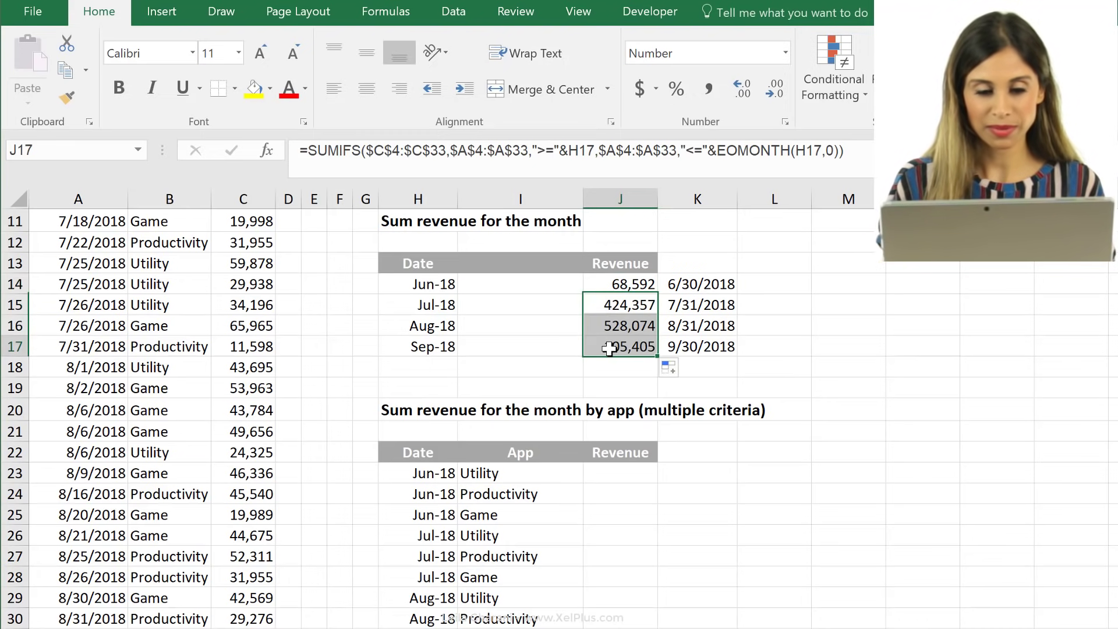
click(423, 346)
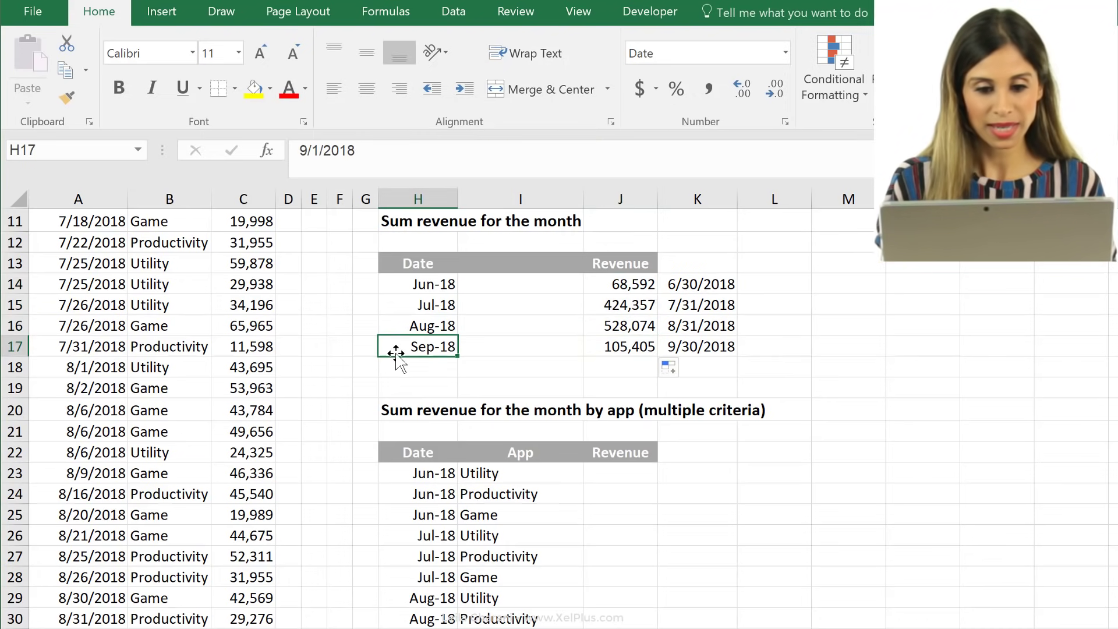
click(117, 389)
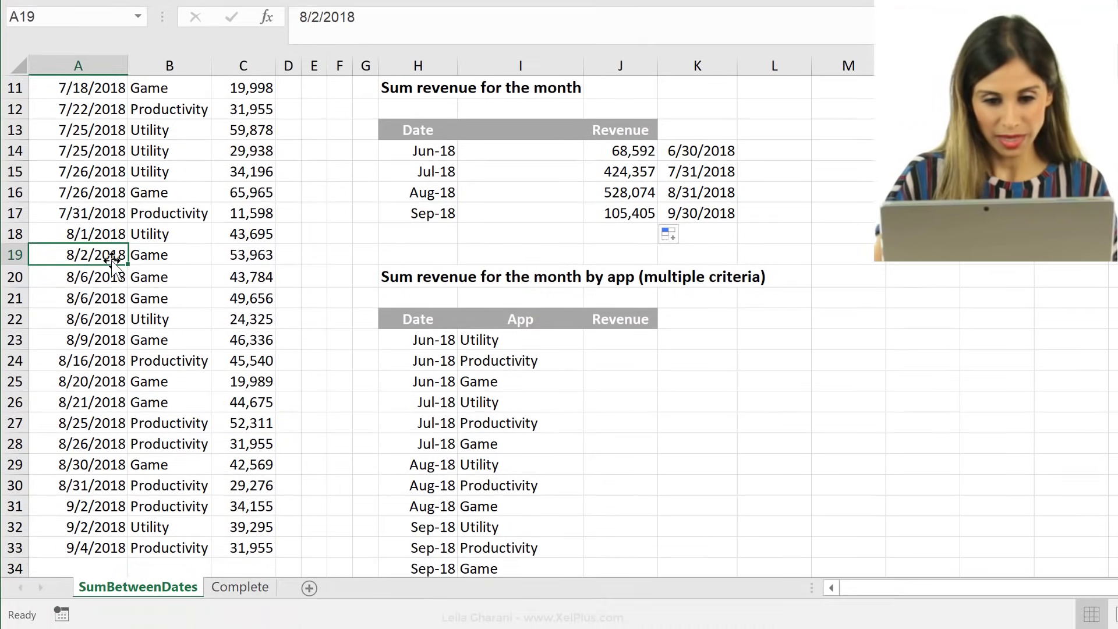
double_click(113, 264)
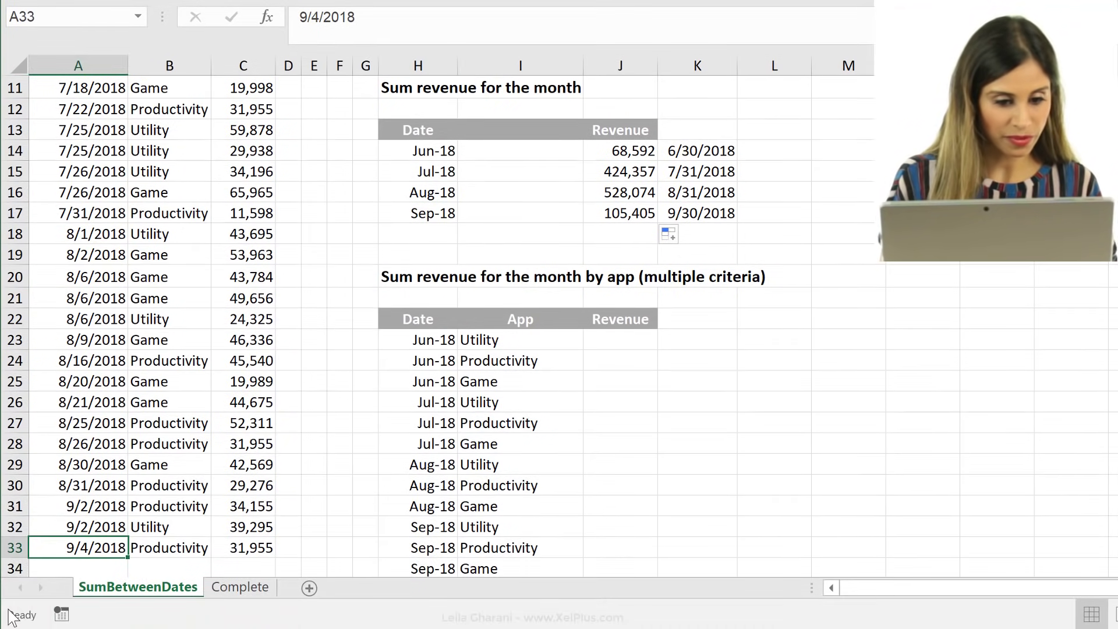
drag(230, 512, 243, 547)
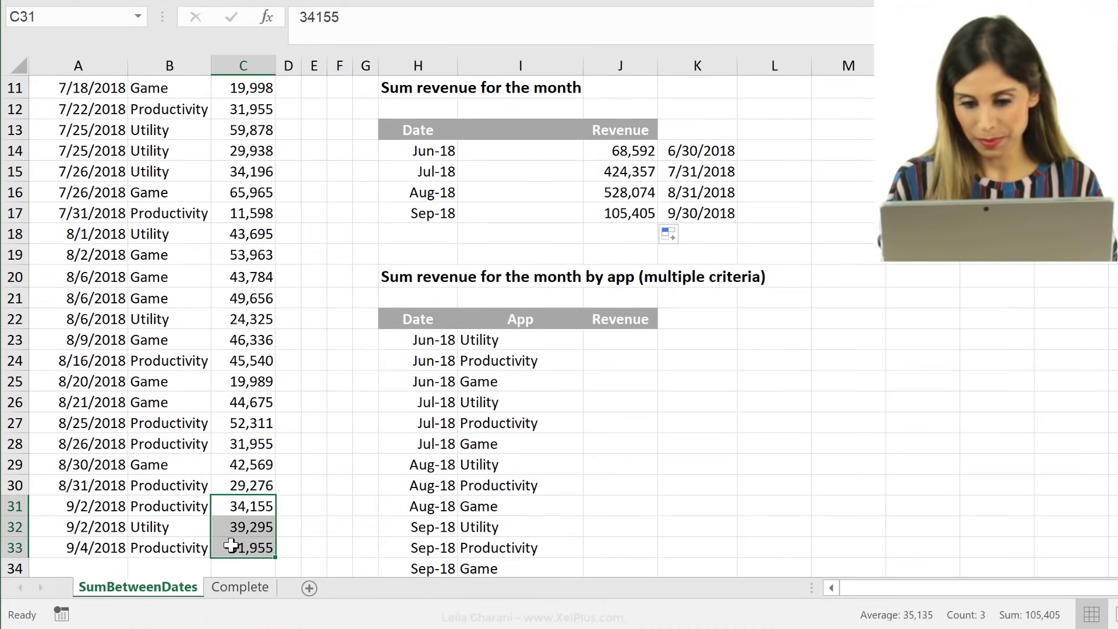
Test with dates 9/1/2018 and 9/30/2018, undo, and clear the K14:K17 helper dates
click(119, 506)
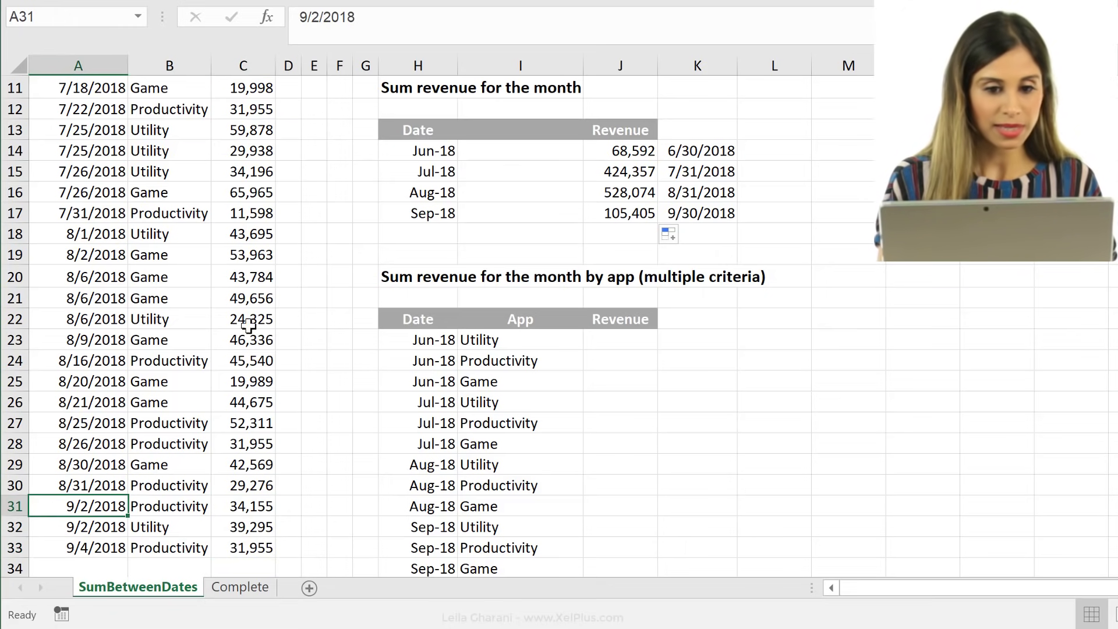
click(321, 17)
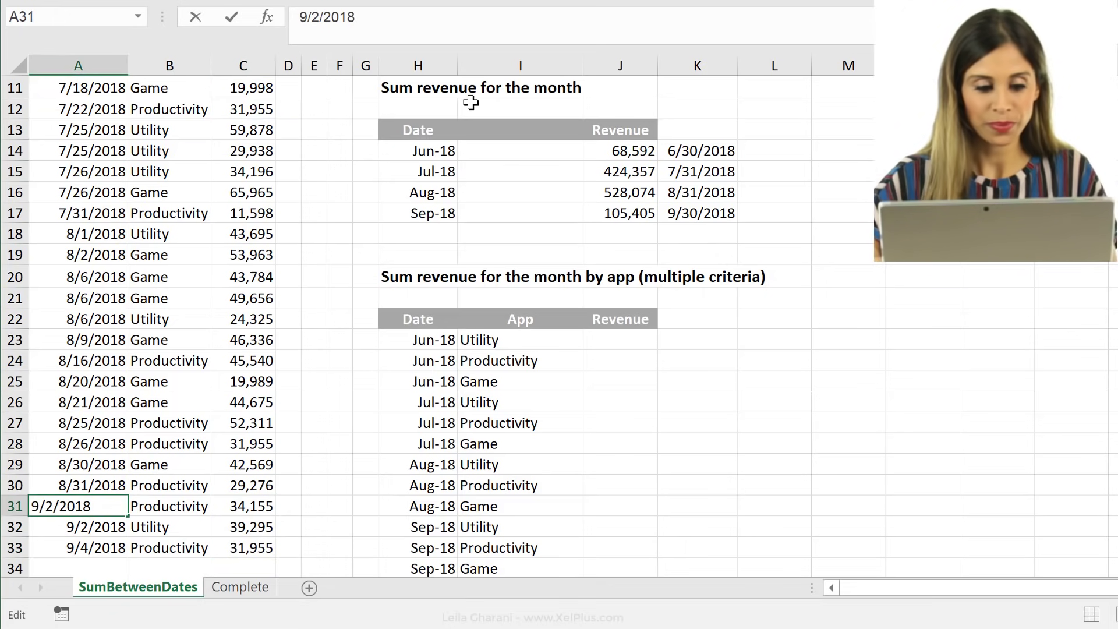
key(BackSpace)
text(1)
key(ctrl+Return)
click(111, 547)
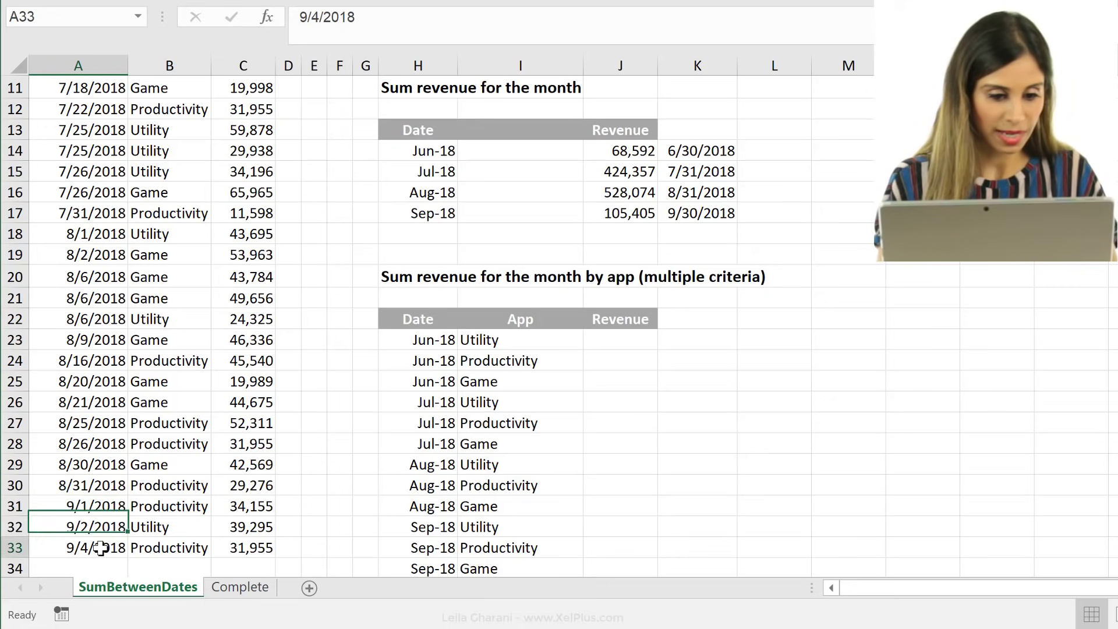
click(319, 17)
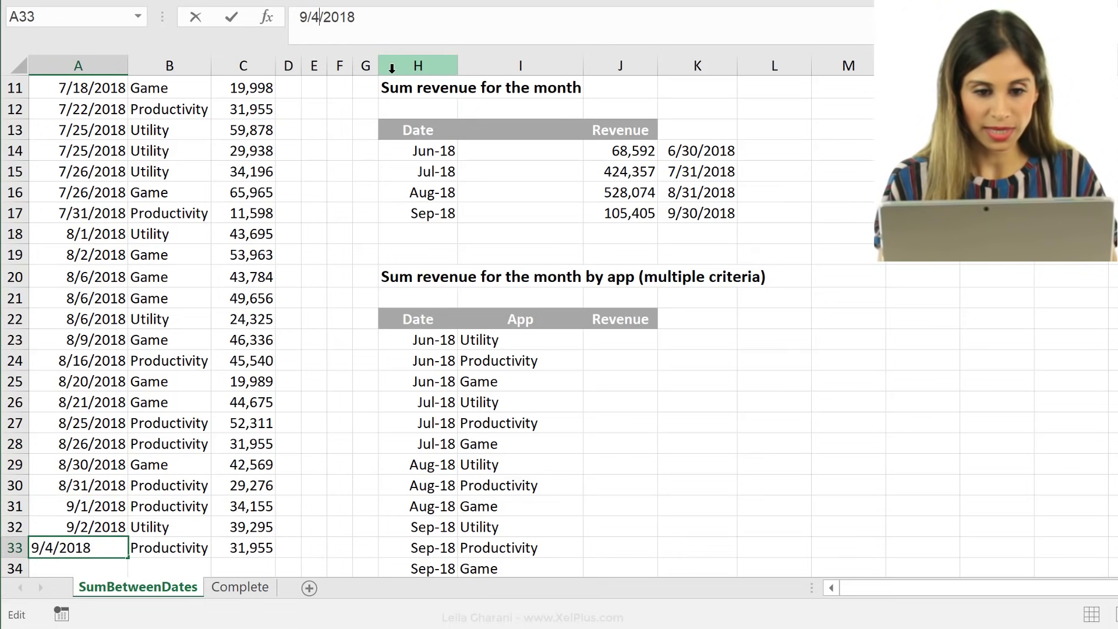
key(BackSpace)
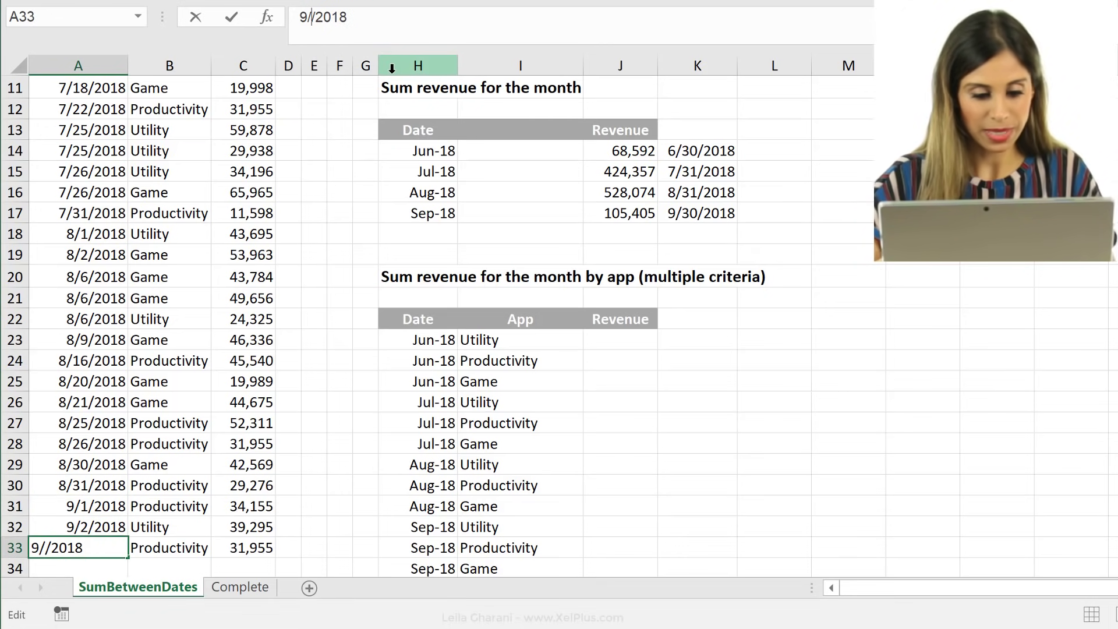
text(30)
key(ctrl+Return)
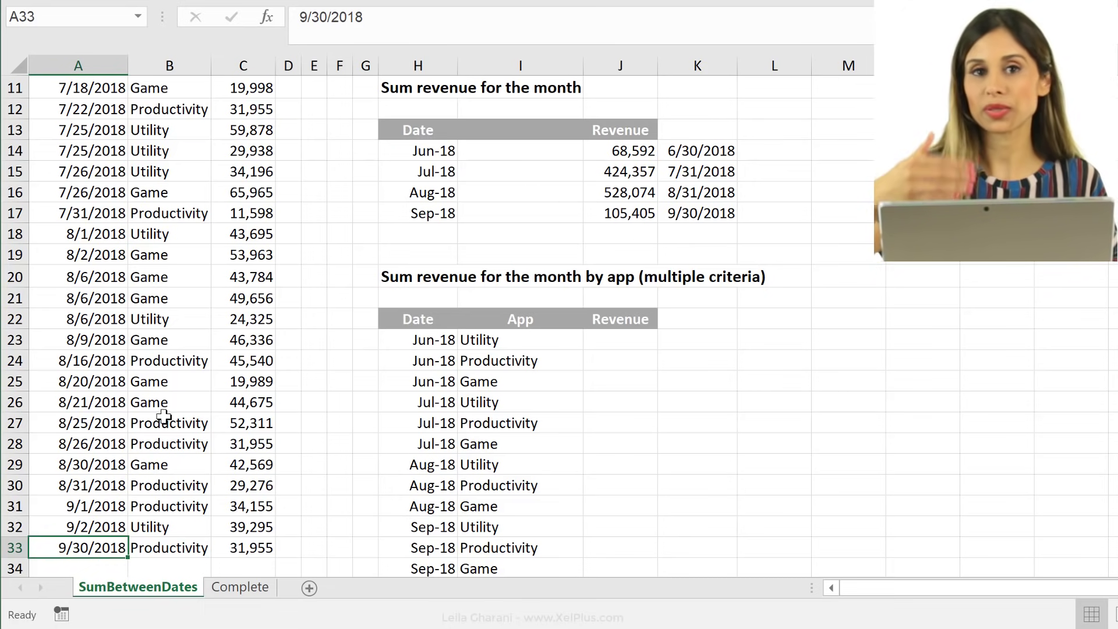
key(ctrl+z)
key(ctrl+z)
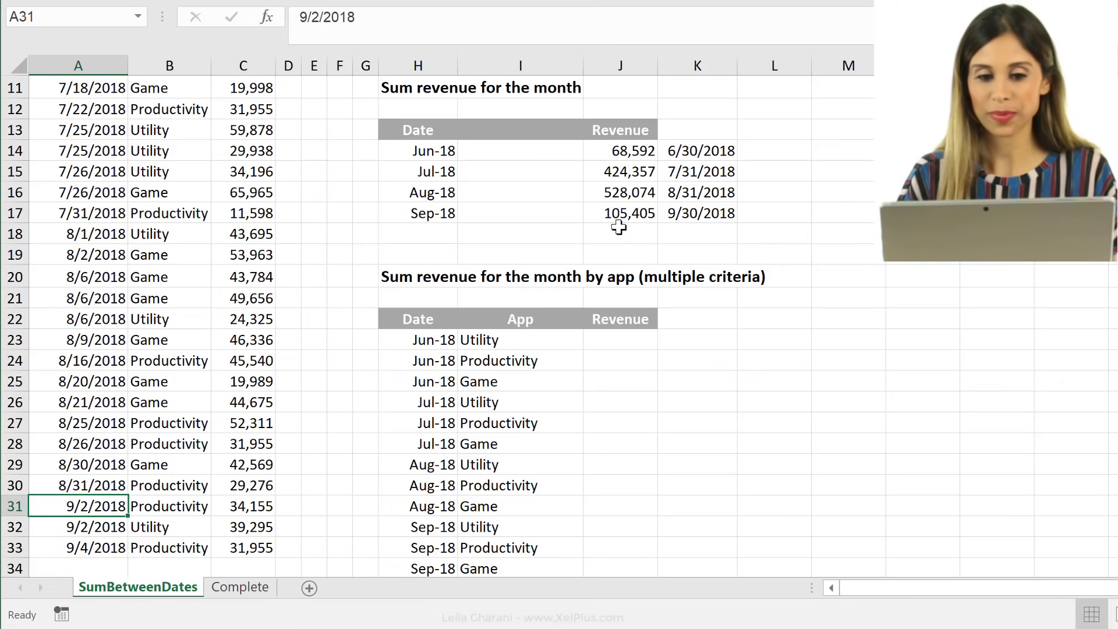
drag(678, 154, 695, 209)
key(Delete)
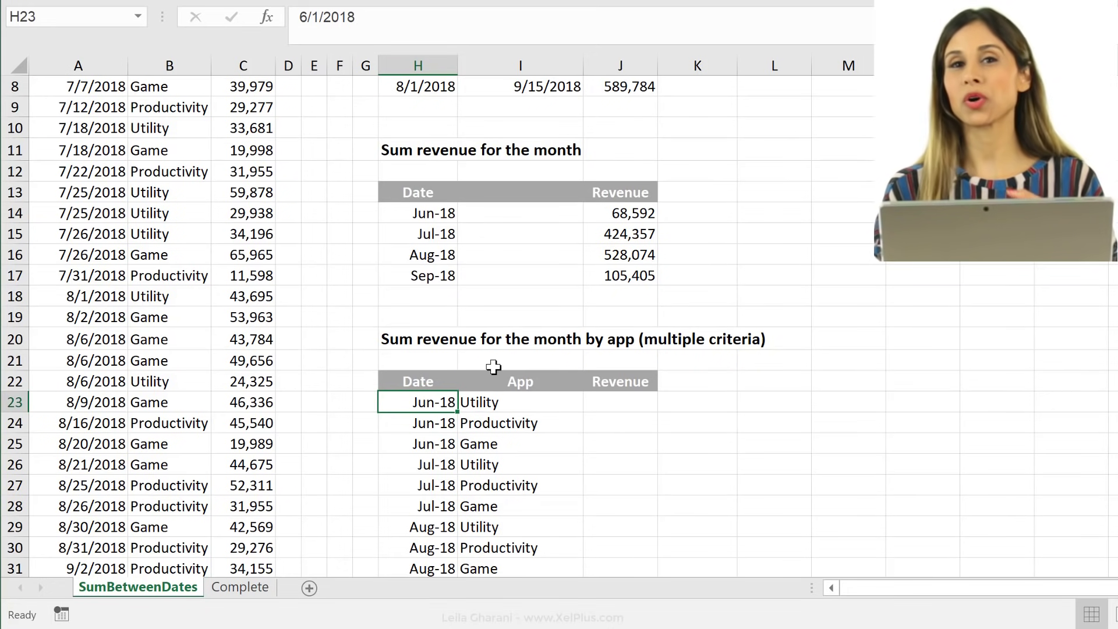
Copy the Jun-18 monthly SUMIFS formula from J14 into J23, returning 68,592
click(516, 403)
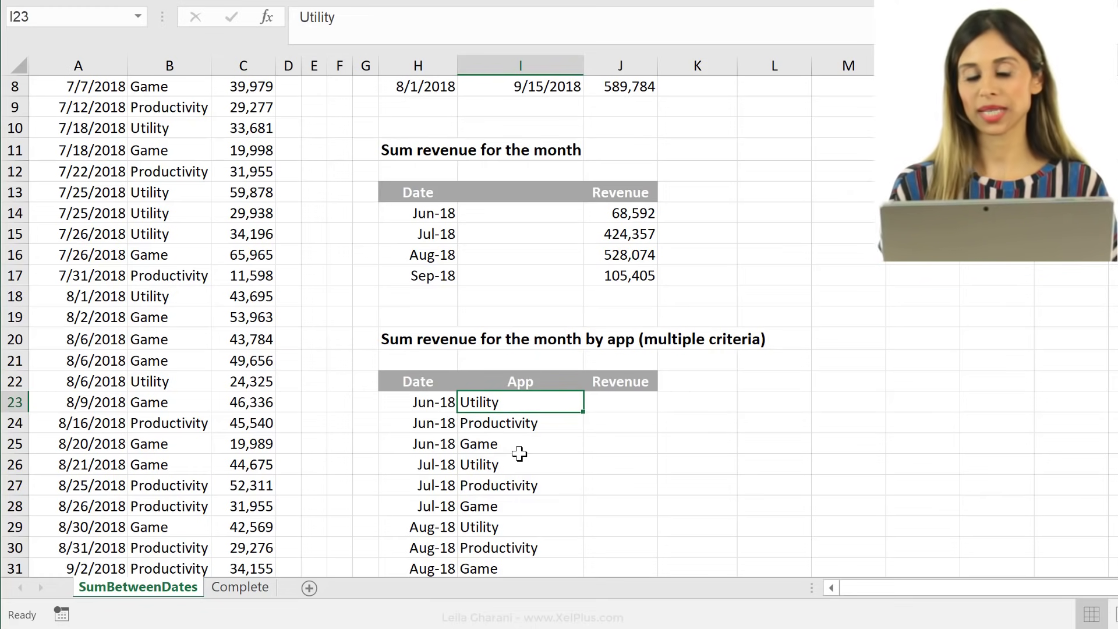
scroll(522, 453, up, 2)
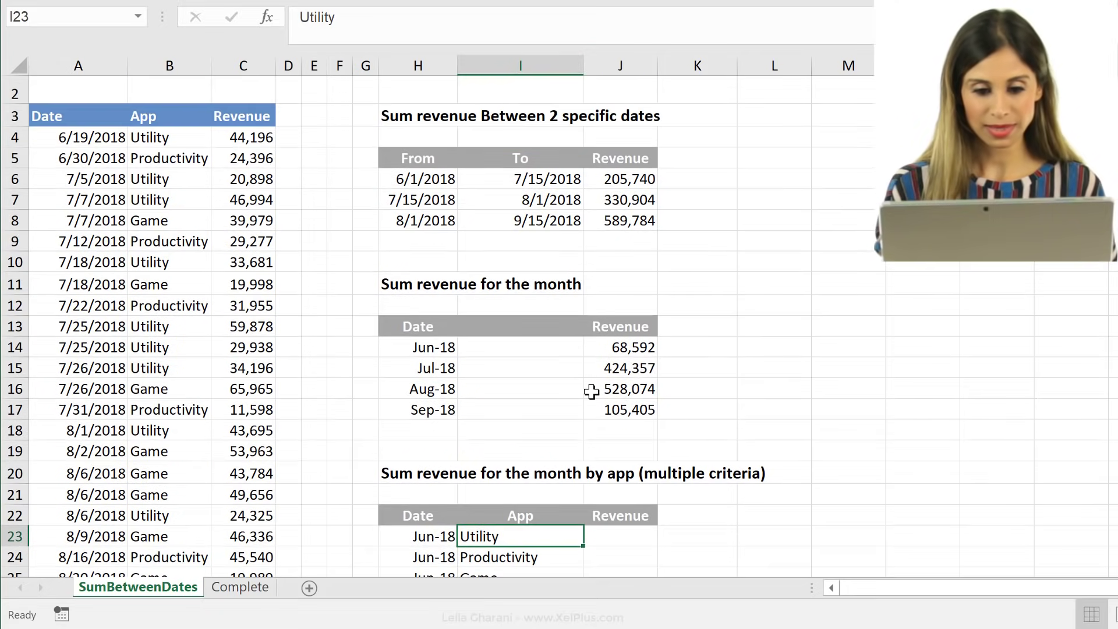
click(638, 352)
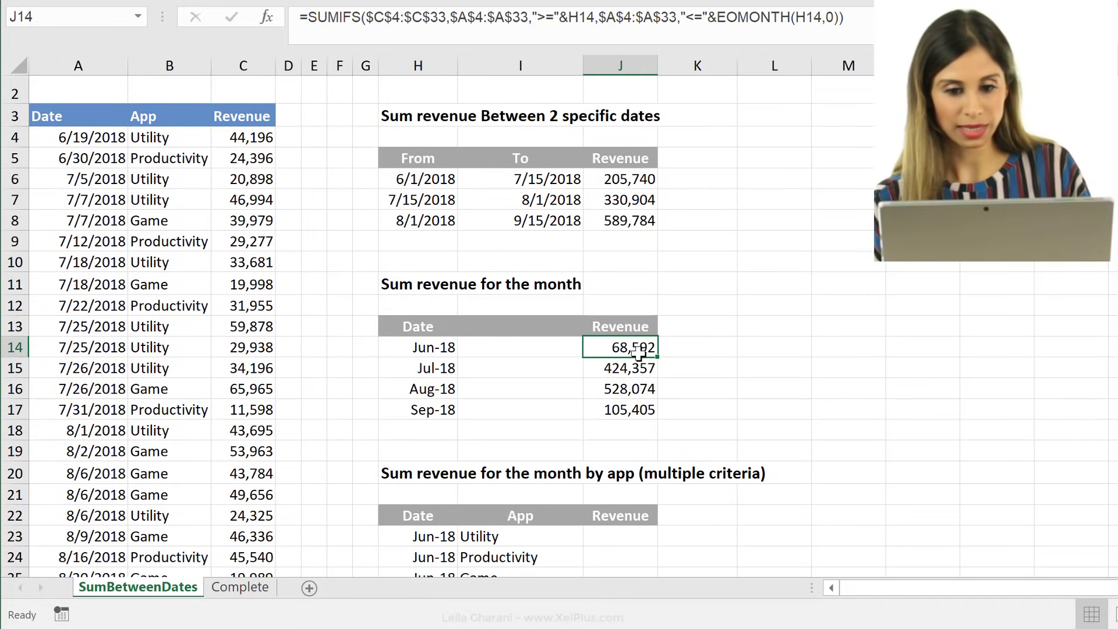
key(ctrl+c)
scroll(603, 419, down, 1)
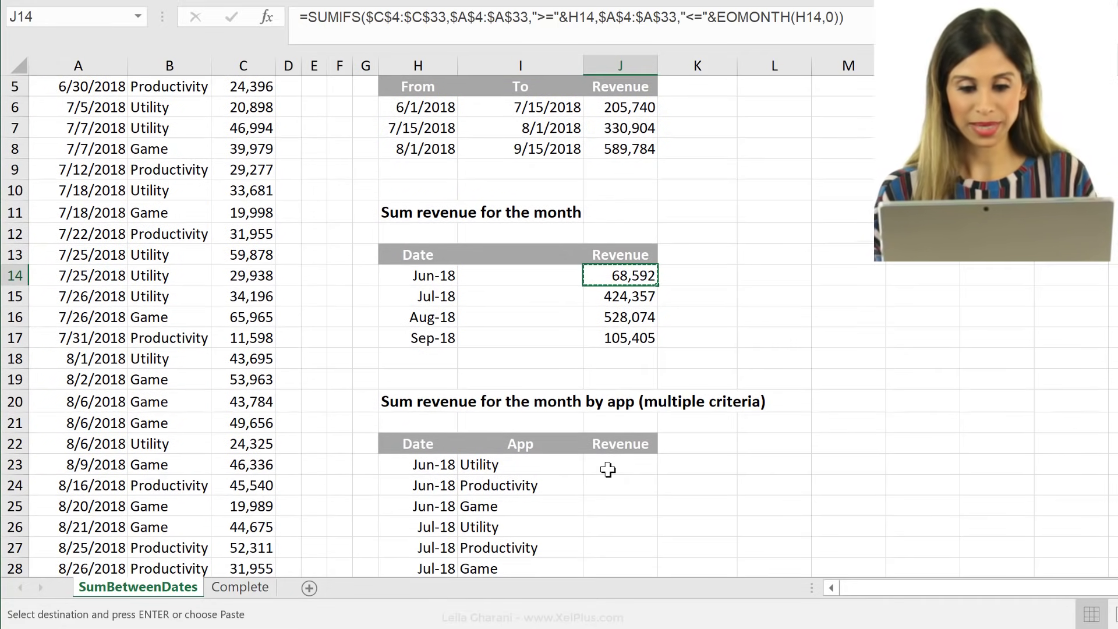
click(607, 469)
key(ctrl+v)
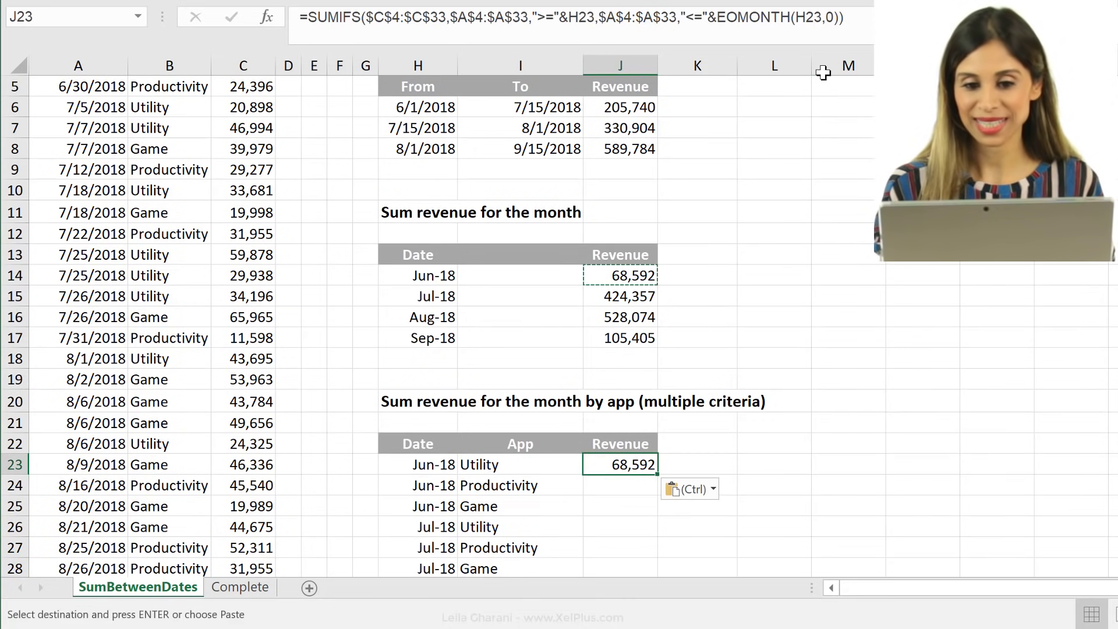
Add an App criterion to the J23 formula, matching $B$4:$B$33 against I23
click(838, 23)
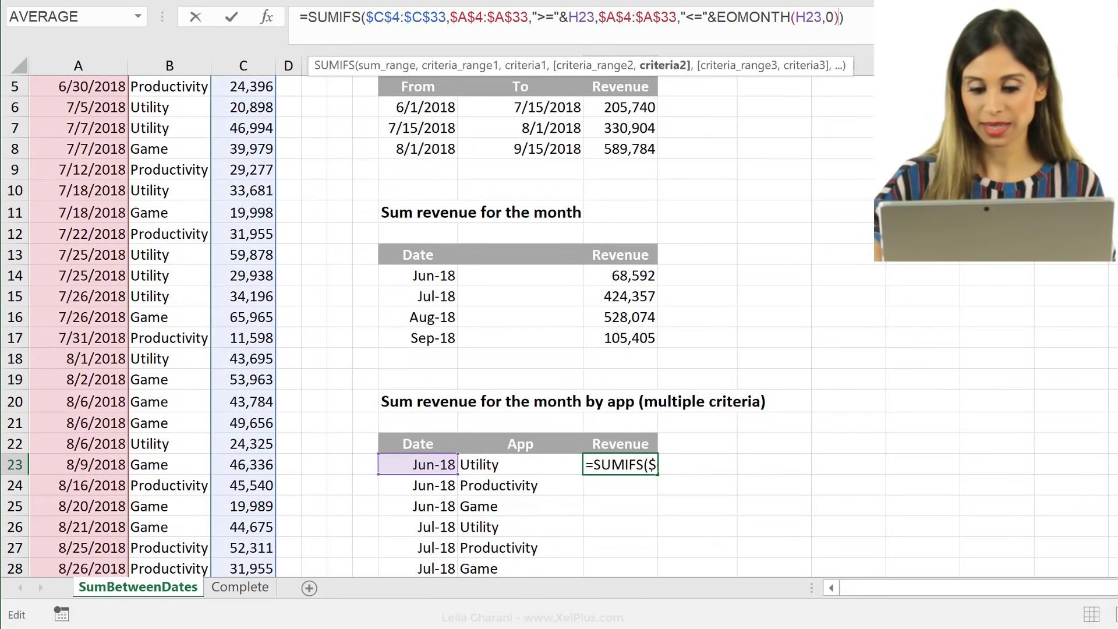
text(,)
click(172, 298)
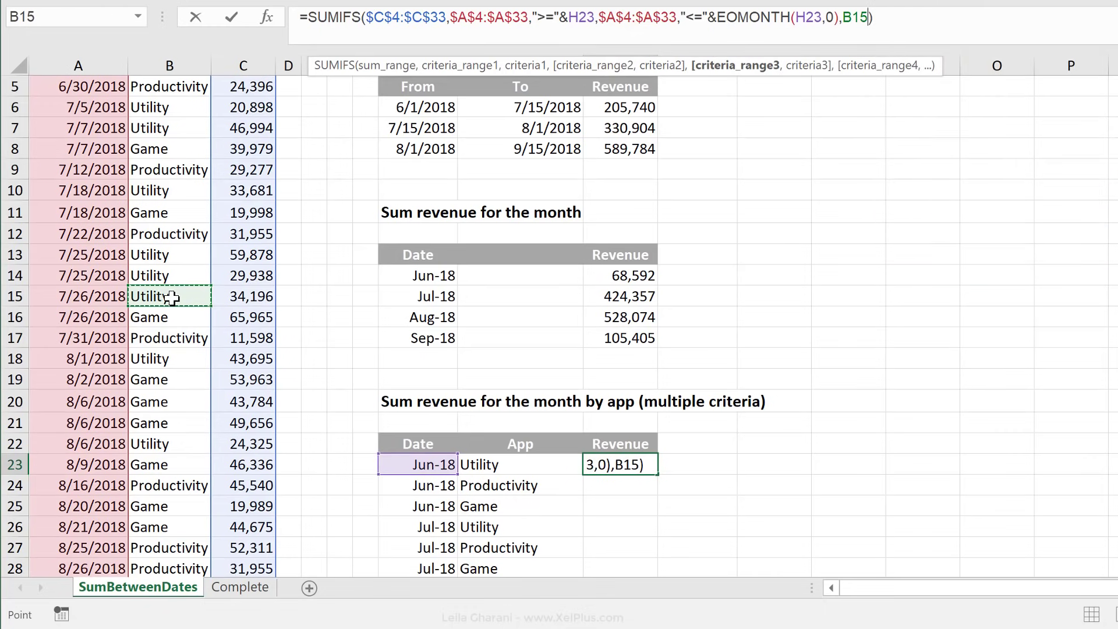
scroll(172, 298, up, 1)
click(169, 109)
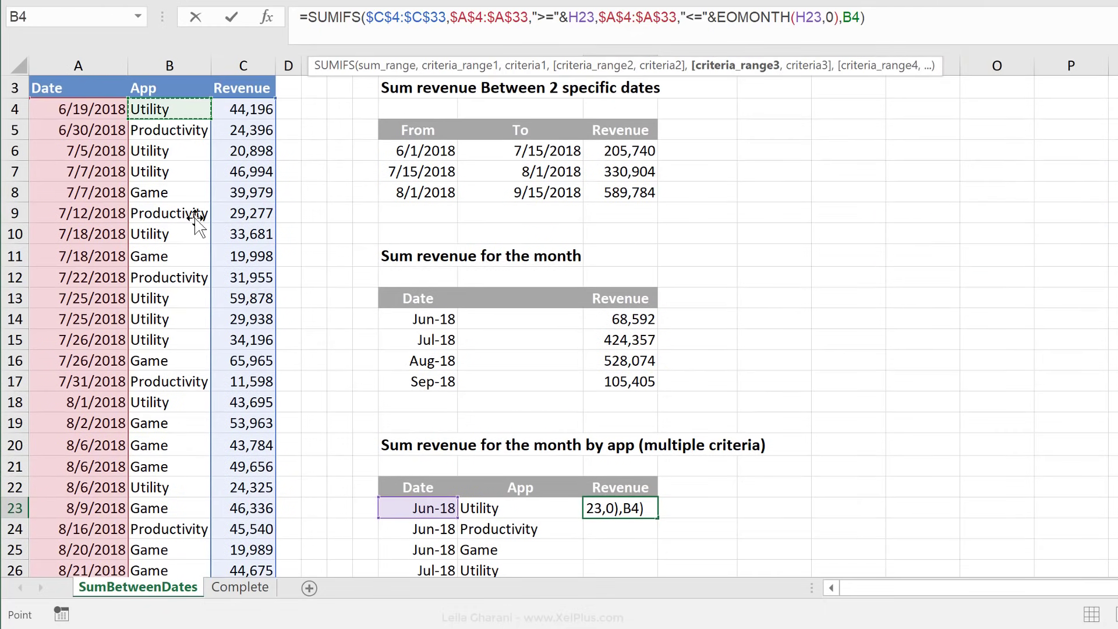
key(ctrl+shift+Down)
key(F4)
text(,)
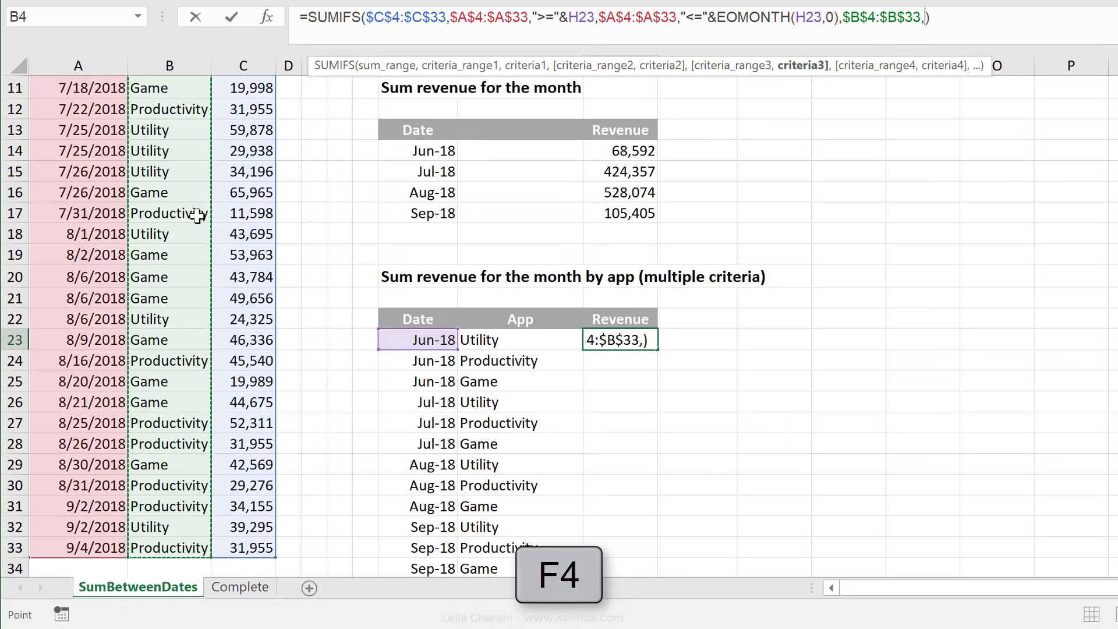
click(499, 338)
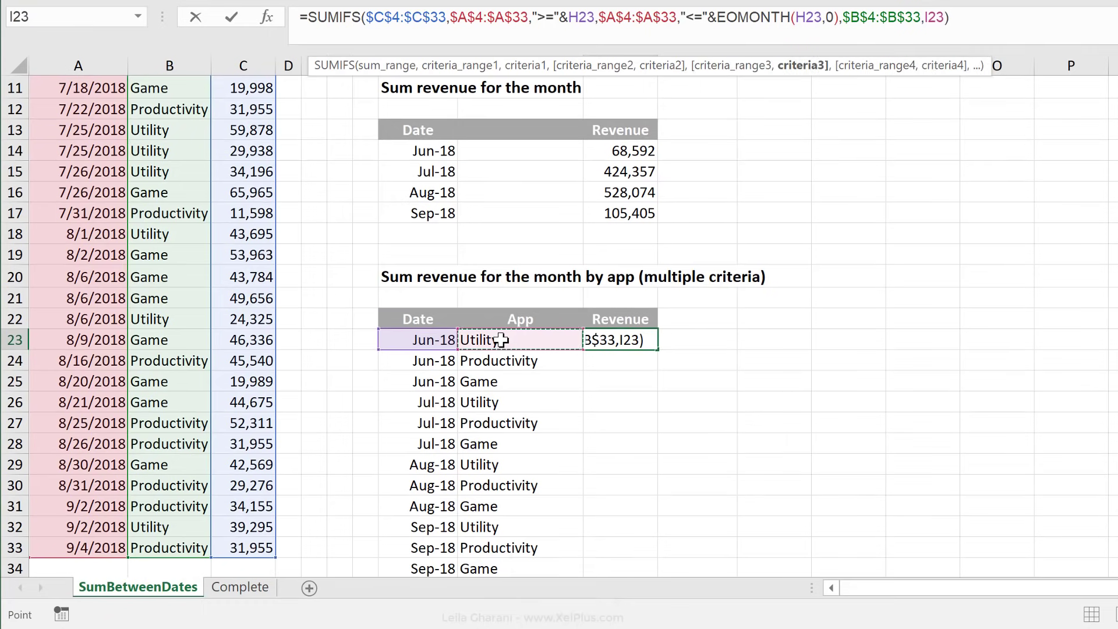
key(ctrl+Return)
Fill the by-app formula down J23:J34 and check results such as Aug-18 Productivity
double_click(656, 349)
scroll(670, 390, down, 2)
click(631, 366)
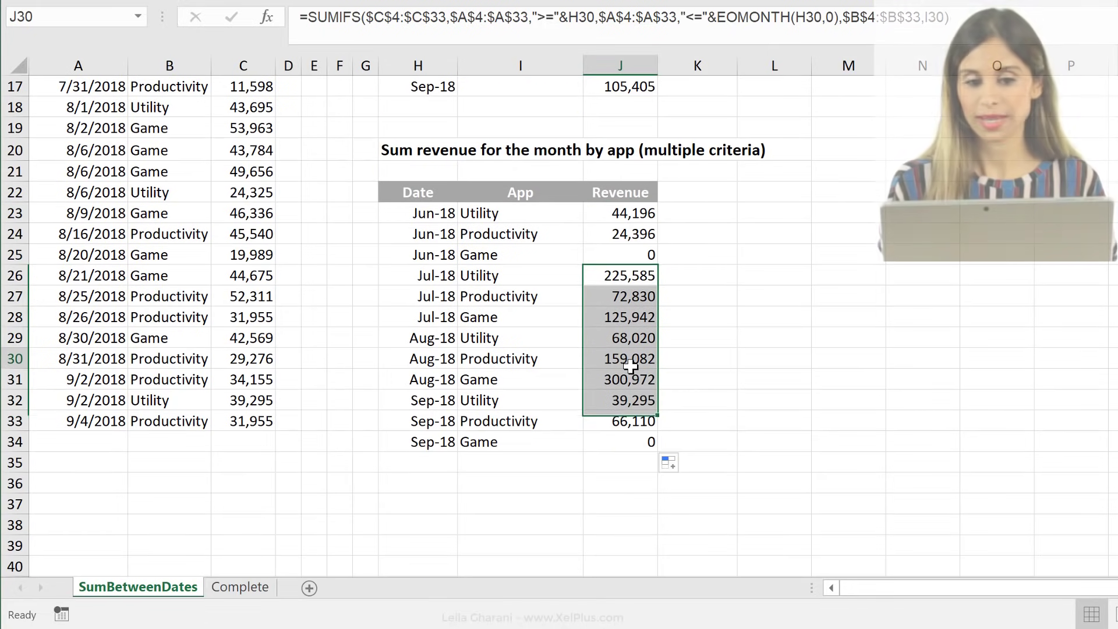
click(631, 366)
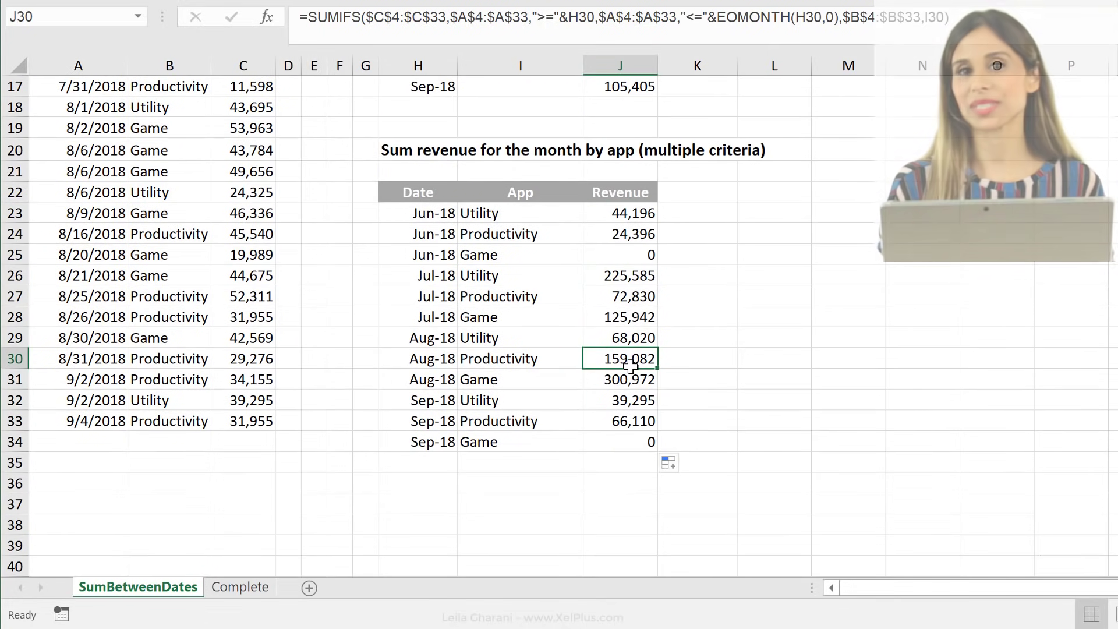